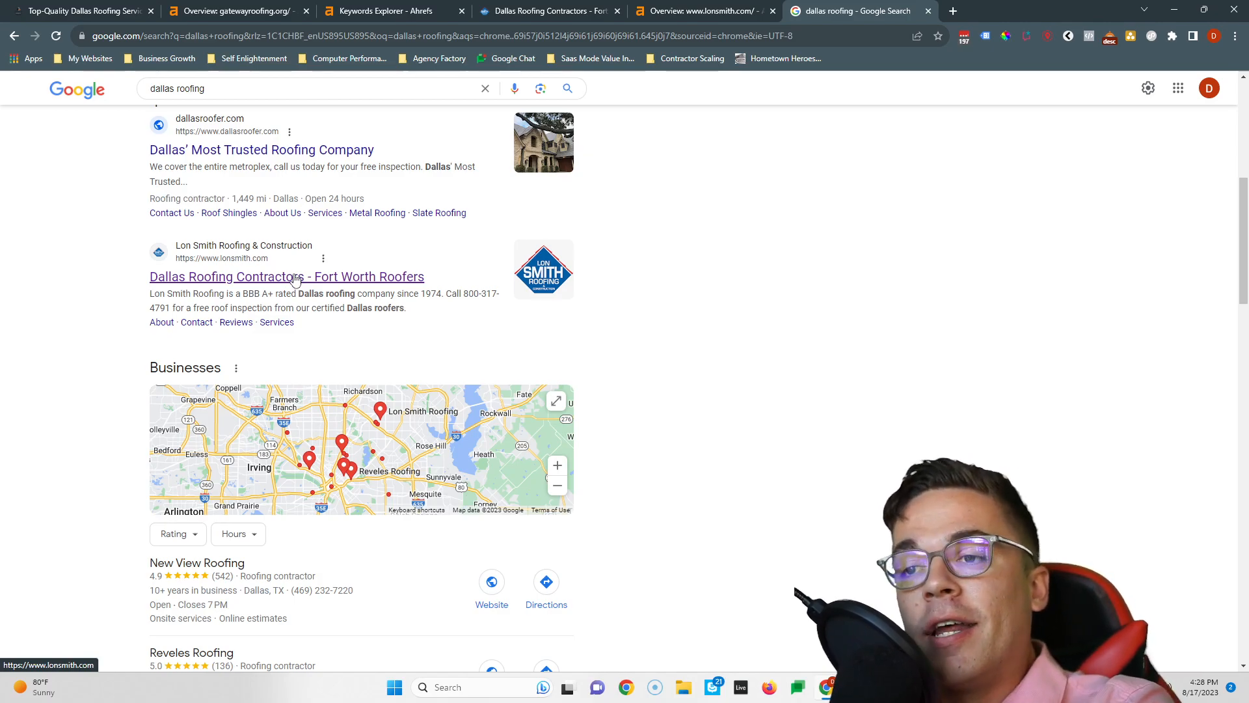
Select and copy all the text on the Gateway Roofing homepage
{"action": "left_click", "coordinate": [107, 6]}
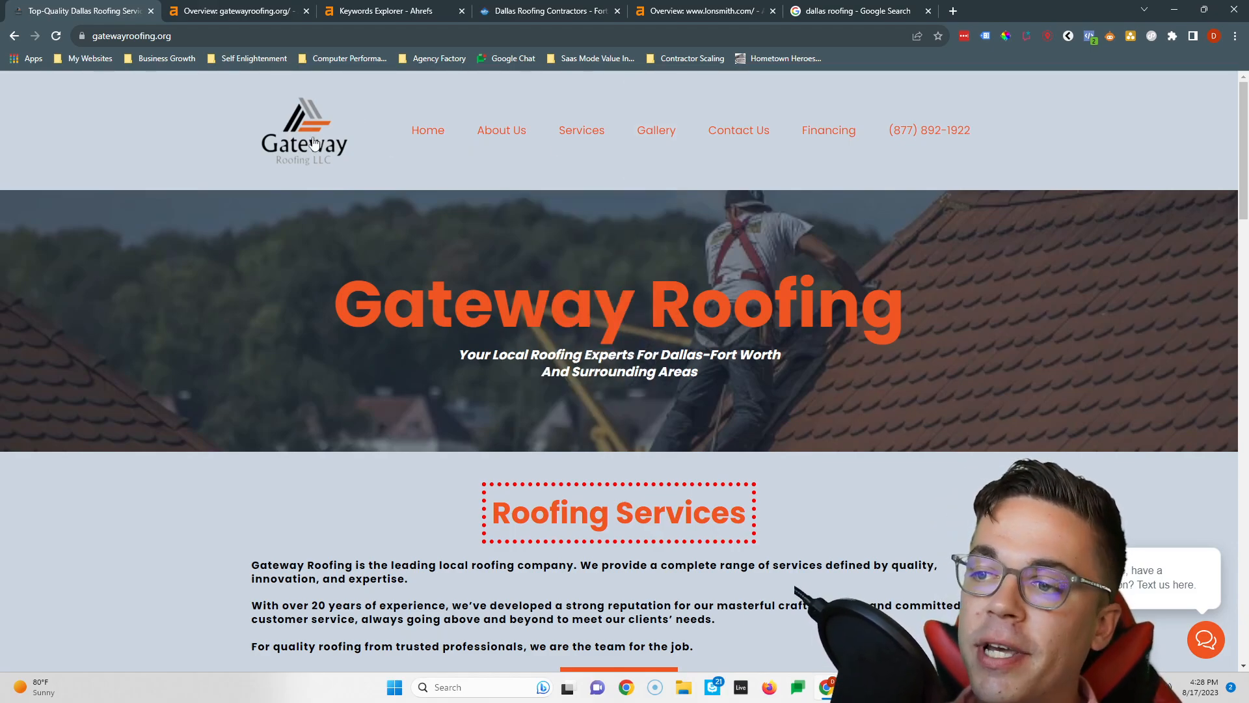
{"action": "scroll", "coordinate": [544, 184], "scroll_direction": "down", "scroll_amount": 3}
{"action": "scroll", "coordinate": [544, 184], "scroll_direction": "down", "scroll_amount": 12}
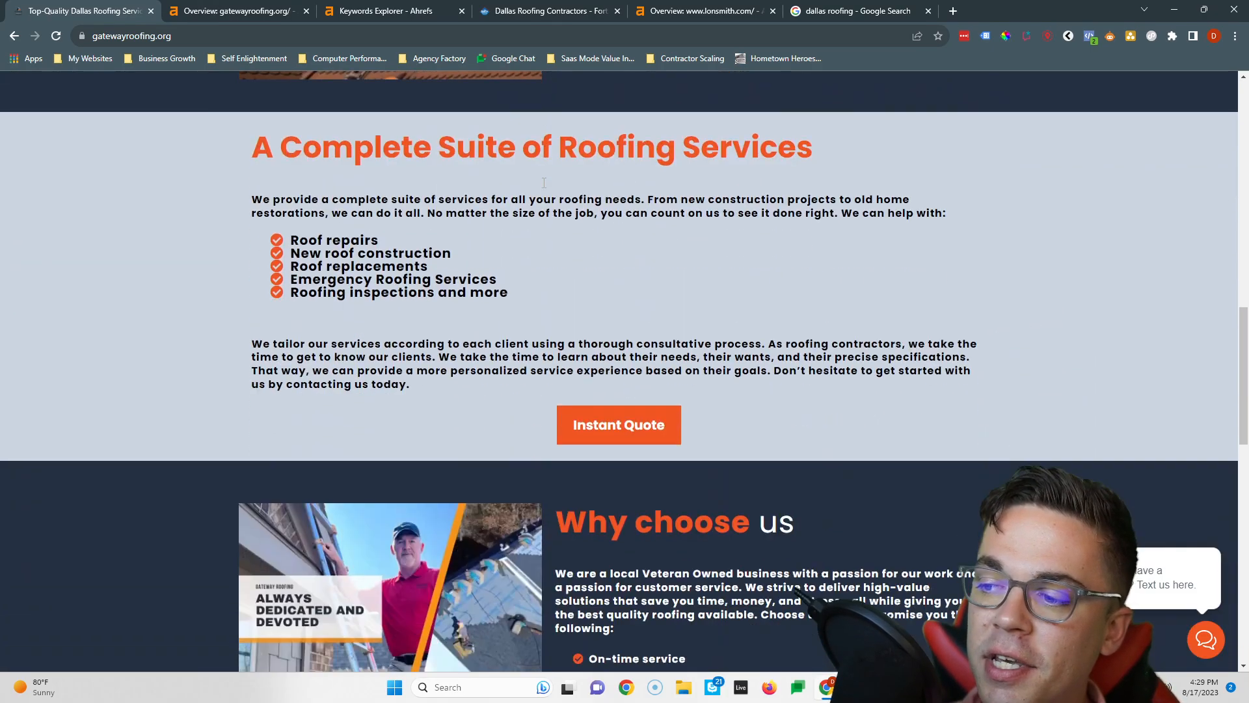
{"action": "scroll", "coordinate": [540, 195], "scroll_direction": "down", "scroll_amount": 5}
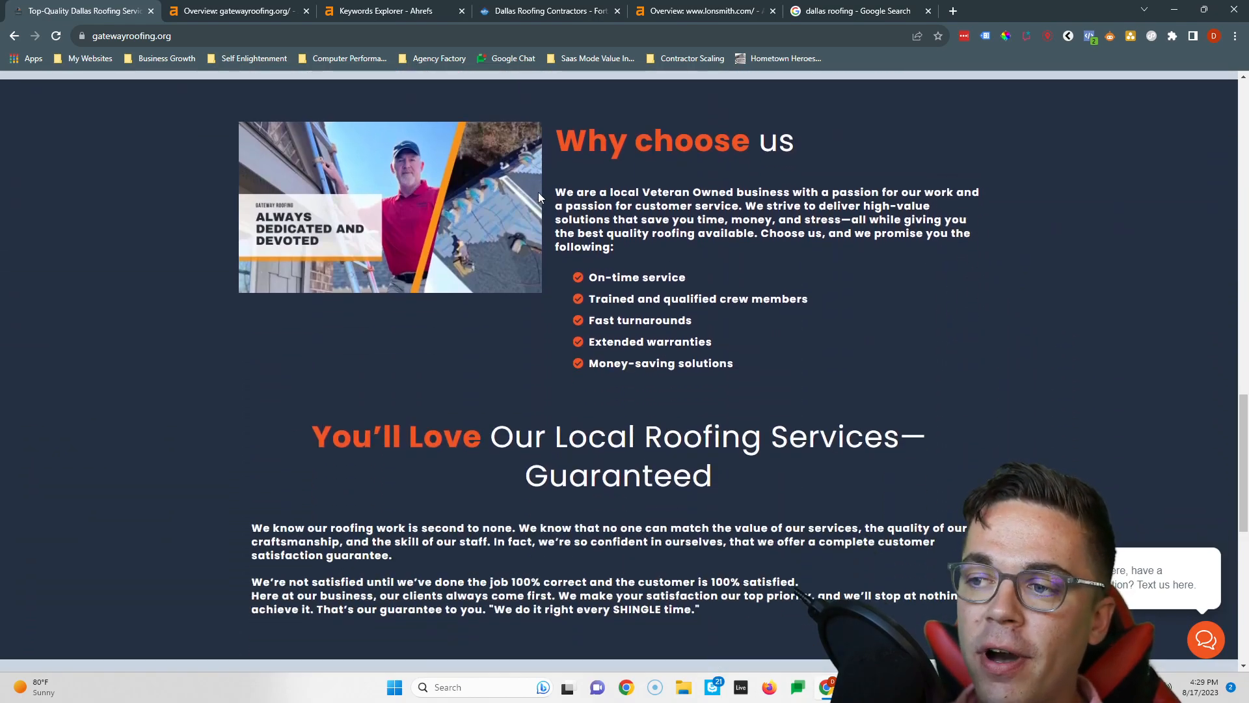
{"action": "scroll", "coordinate": [432, 232], "scroll_direction": "down", "scroll_amount": 3}
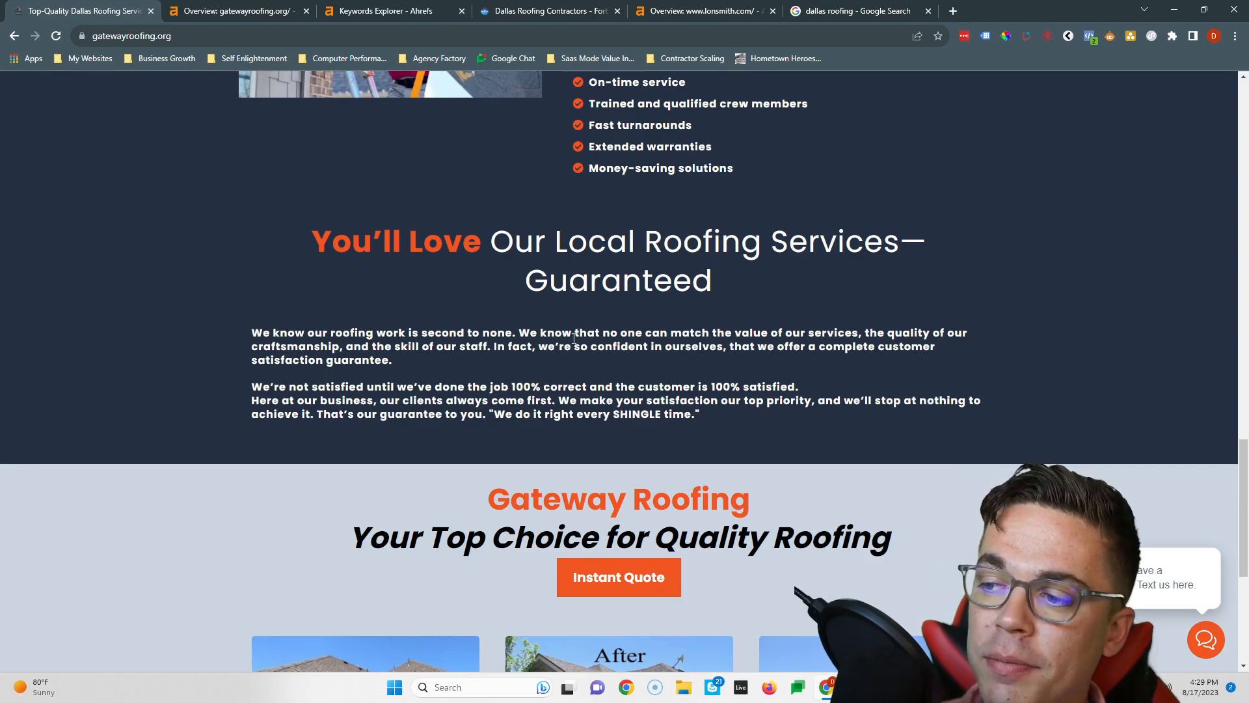
{"action": "key", "text": "ctrl+a"}
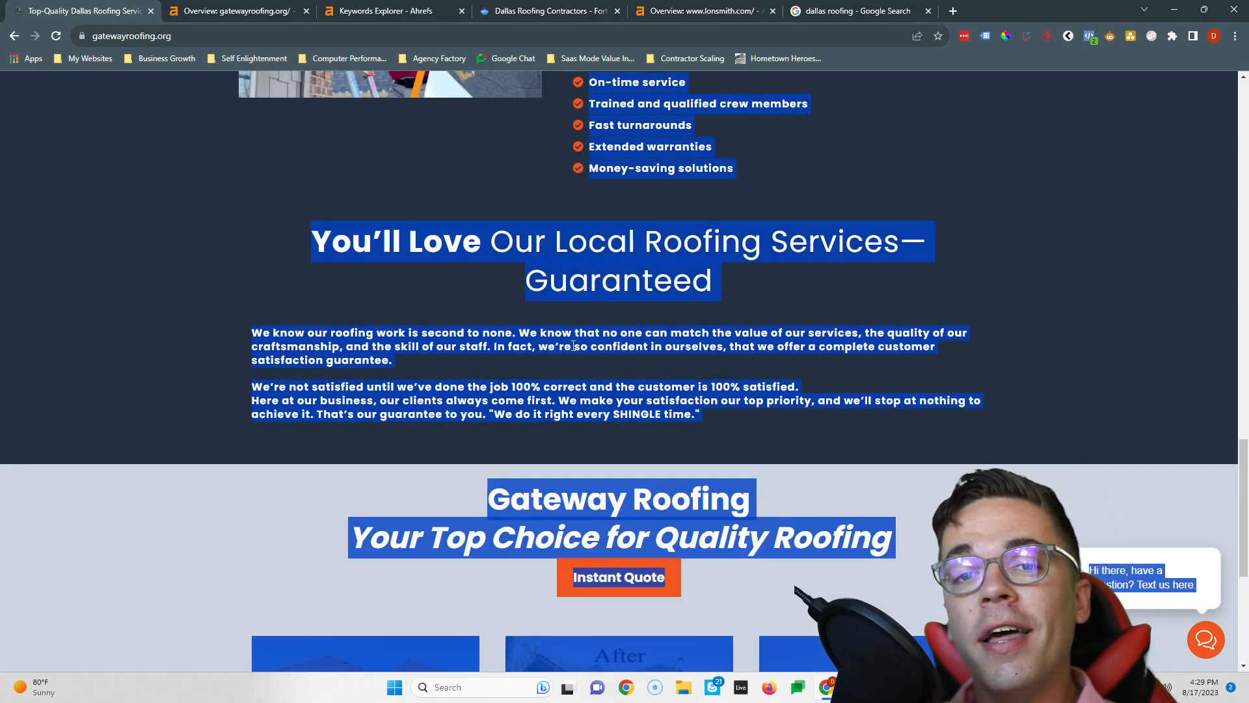
Open wordcounter.net in a new tab and paste the Gateway Roofing homepage text to count its words
{"action": "left_click", "coordinate": [952, 12]}
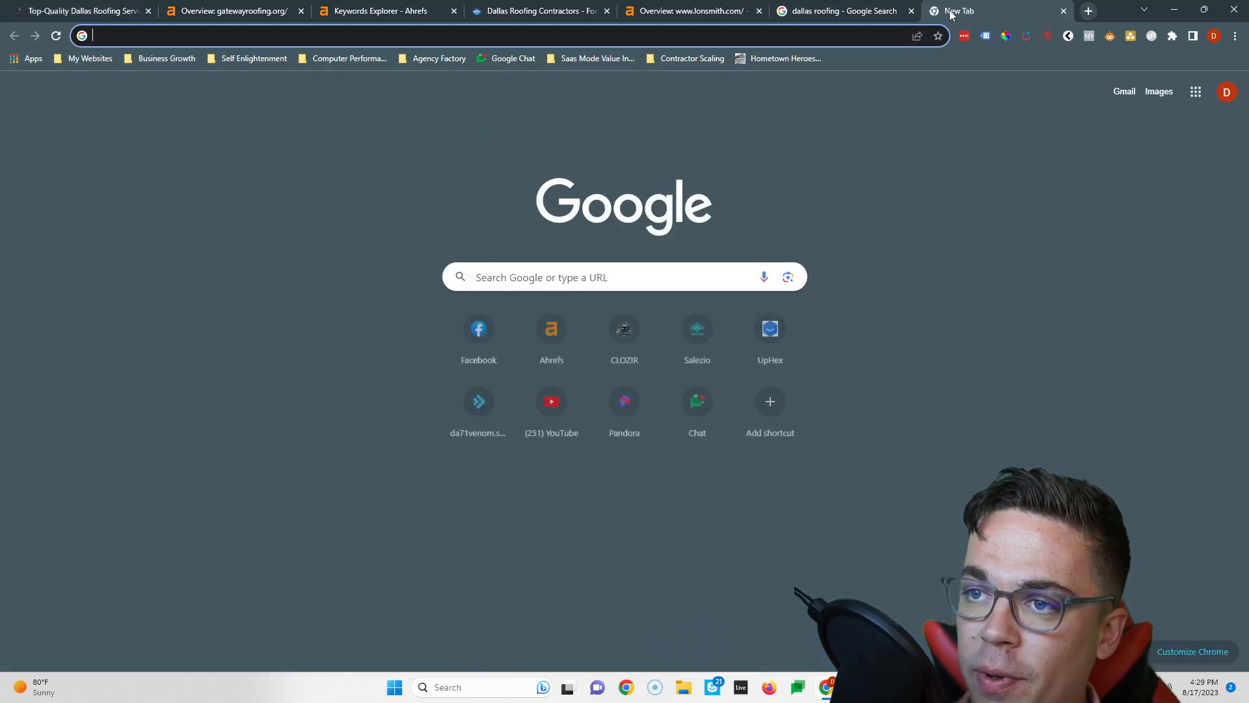
{"action": "type", "text": "wordc"}
{"action": "key", "text": "Return"}
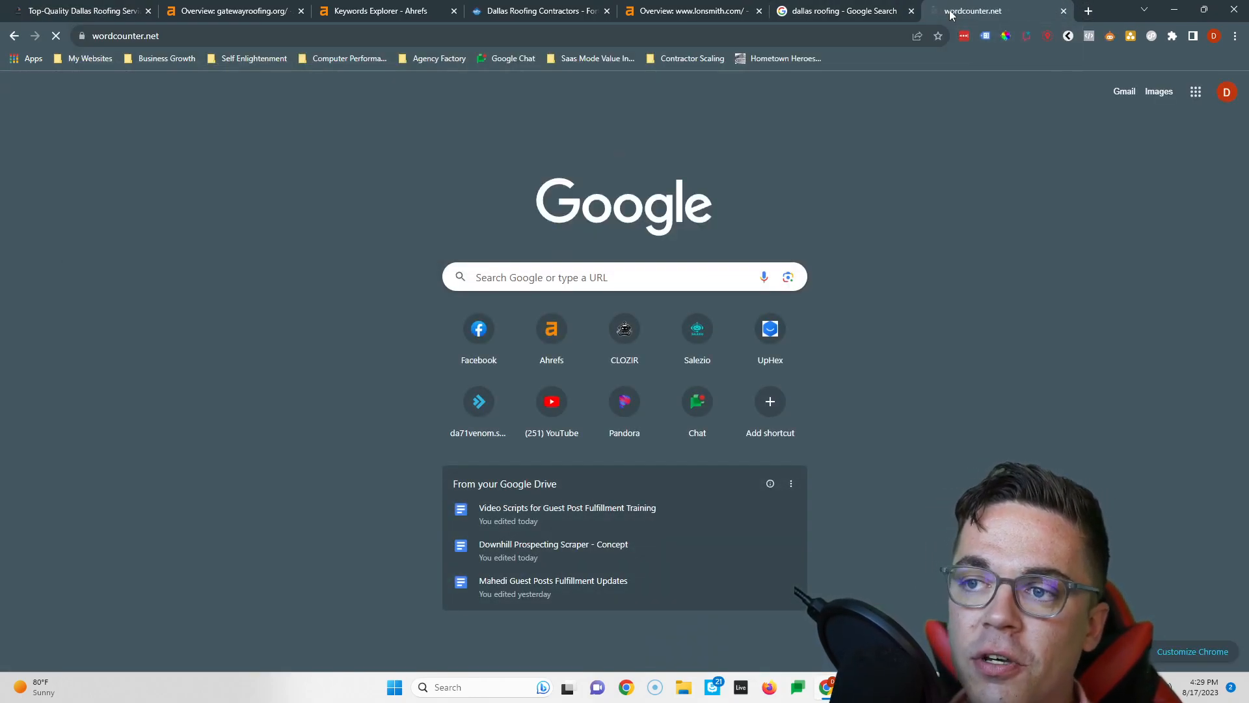
{"action": "left_click", "coordinate": [501, 390]}
{"action": "key", "text": "ctrl+a"}
{"action": "key", "text": "ctrl+v"}
{"action": "scroll", "coordinate": [330, 267], "scroll_direction": "up", "scroll_amount": 5}
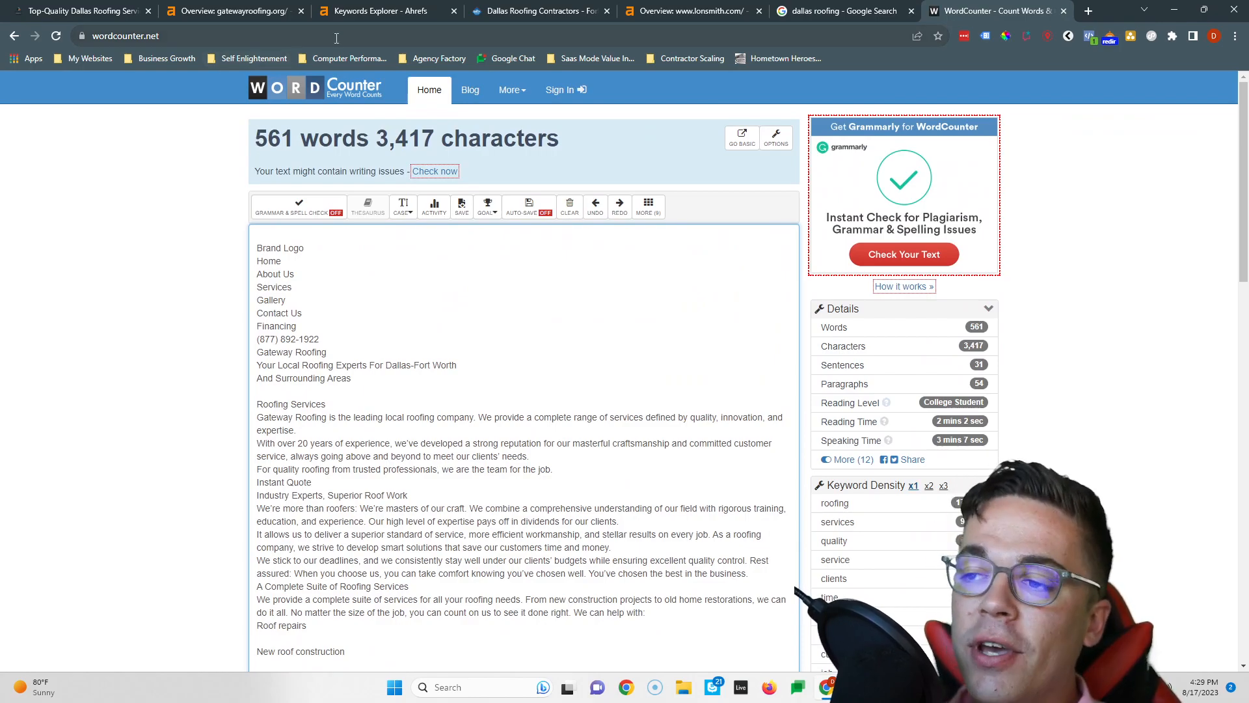
Copy all the text from the lonsmith.com homepage and replace the text in WordCounter with it to count its words
{"action": "left_click", "coordinate": [545, 15]}
{"action": "scroll", "coordinate": [372, 336], "scroll_direction": "down", "scroll_amount": 10}
{"action": "key", "text": "ctrl+a"}
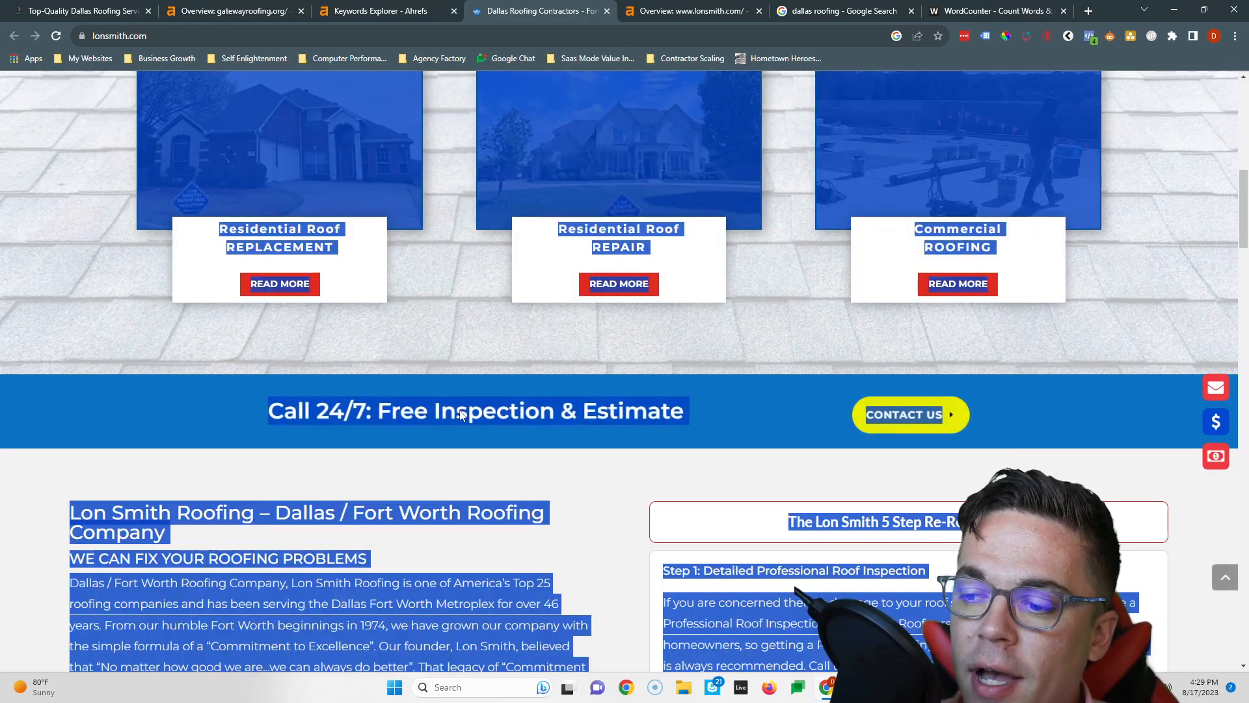
{"action": "key", "text": "ctrl+c"}
{"action": "key", "text": "ctrl+9"}
{"action": "key", "text": "ctrl+a"}
{"action": "key", "text": "ctrl+v"}
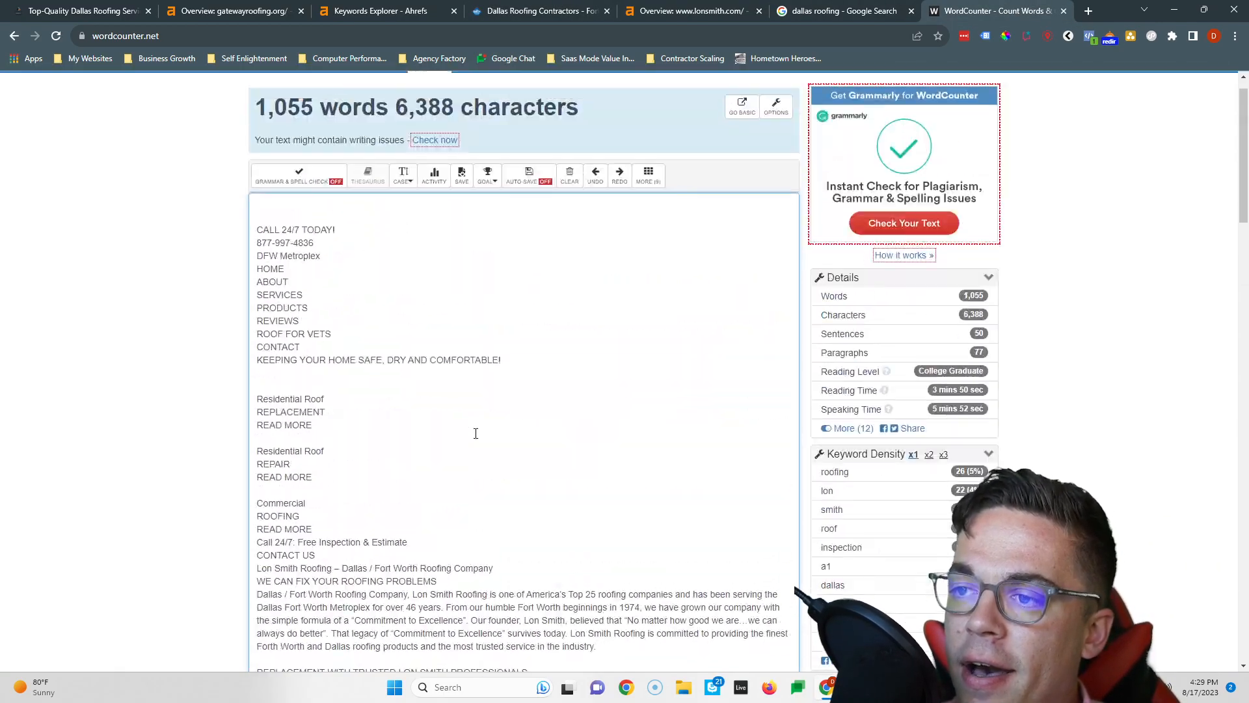
{"action": "scroll", "coordinate": [475, 434], "scroll_direction": "up", "scroll_amount": 1}
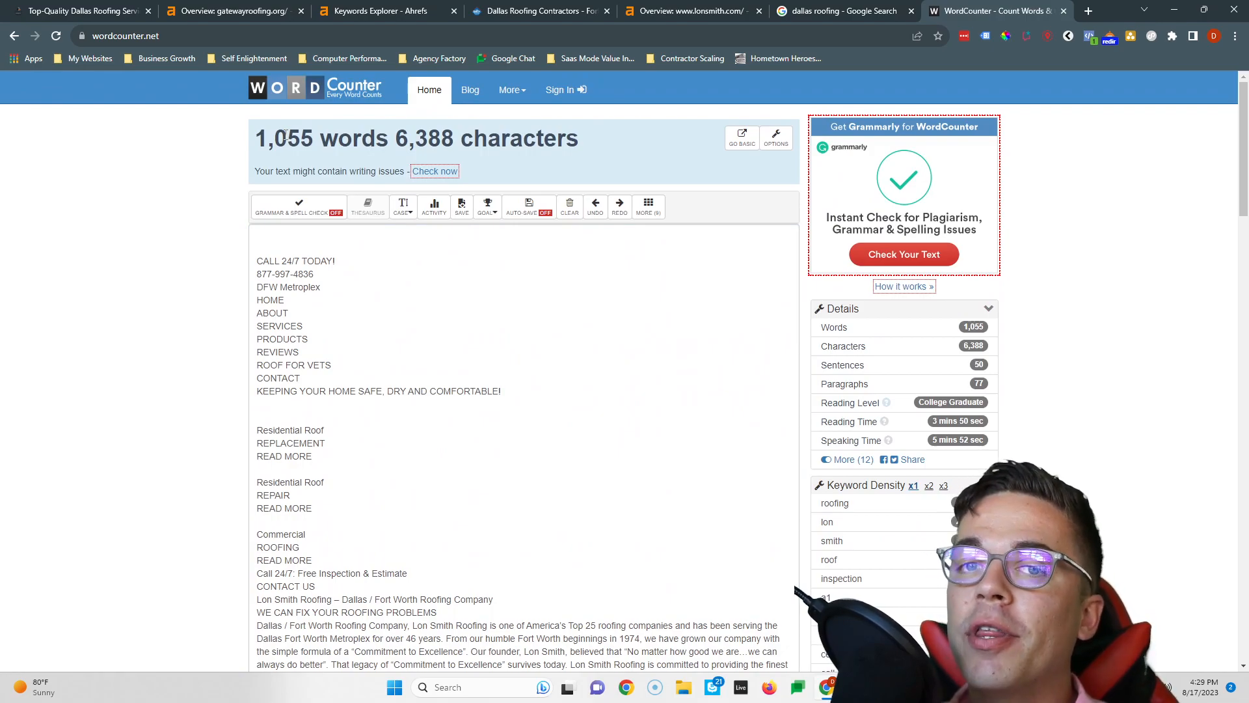
Examine the search volumes of "dallas roofing", "dallas roofer" and "dallas roofers" in the Ahrefs matching terms list
{"action": "left_click", "coordinate": [423, 11]}
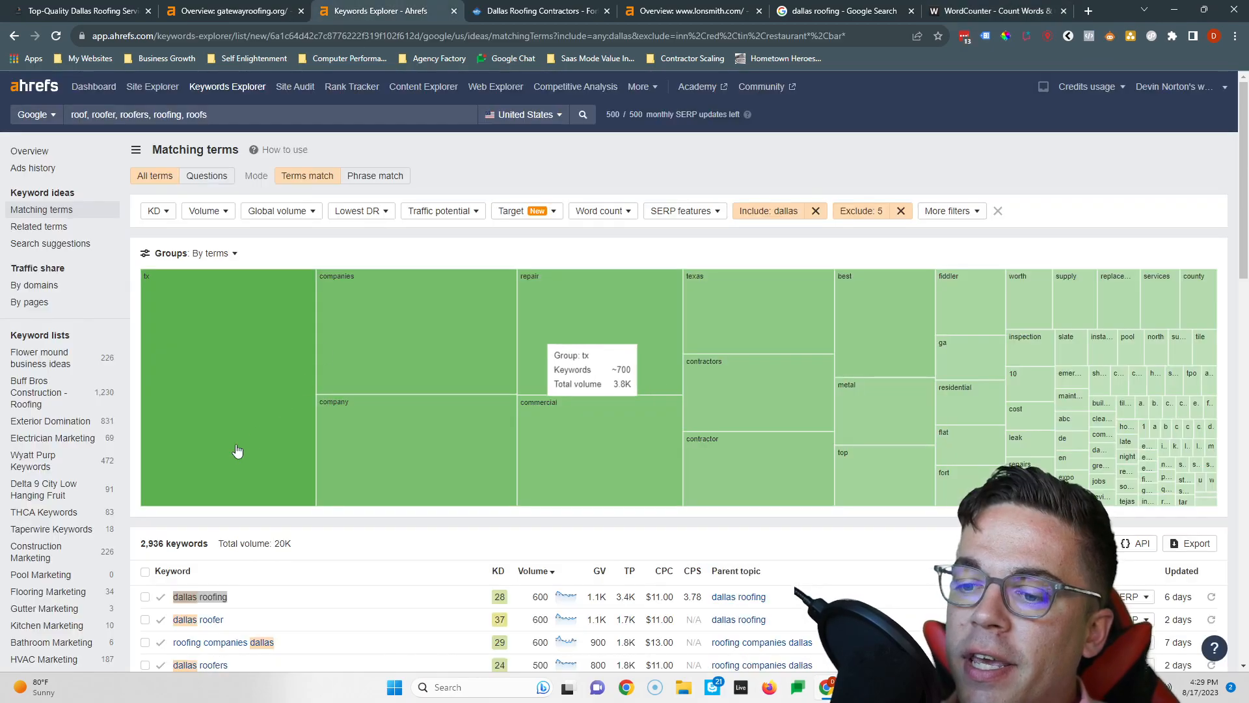
{"action": "scroll", "coordinate": [280, 350], "scroll_direction": "down", "scroll_amount": 2}
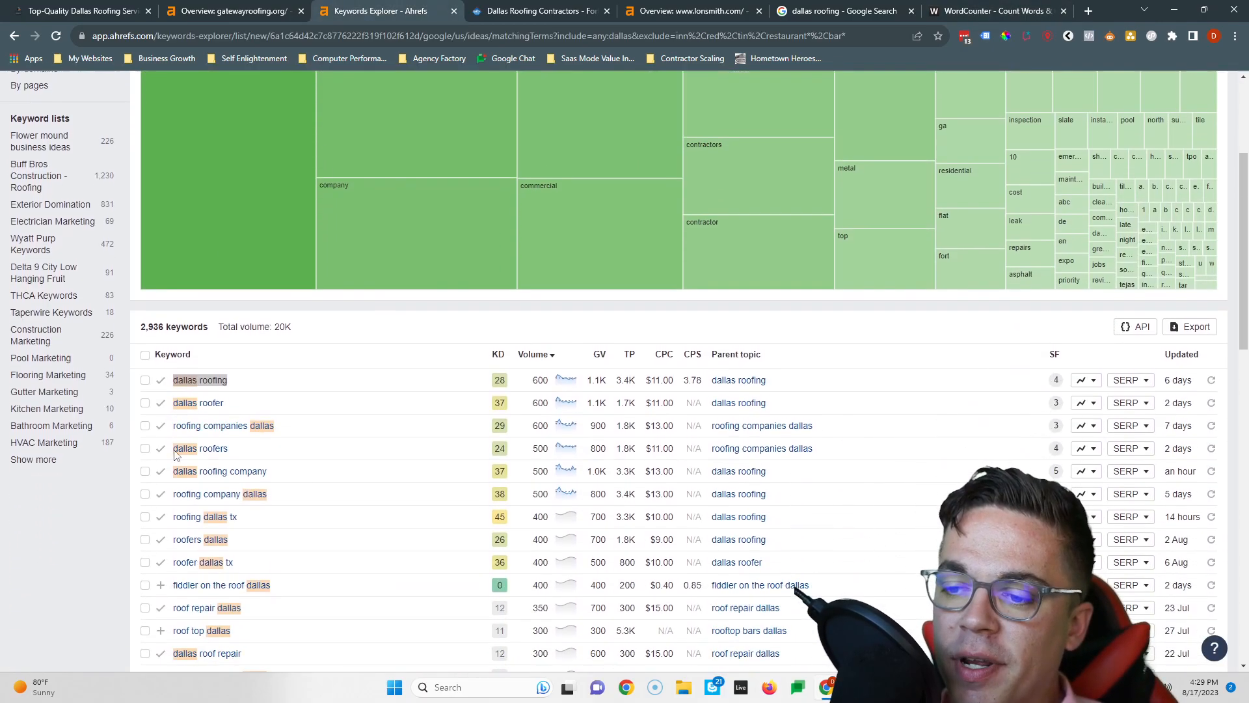
{"action": "left_click_drag", "start_coordinate": [228, 339], "coordinate": [172, 342]}
{"action": "double_click", "coordinate": [540, 336]}
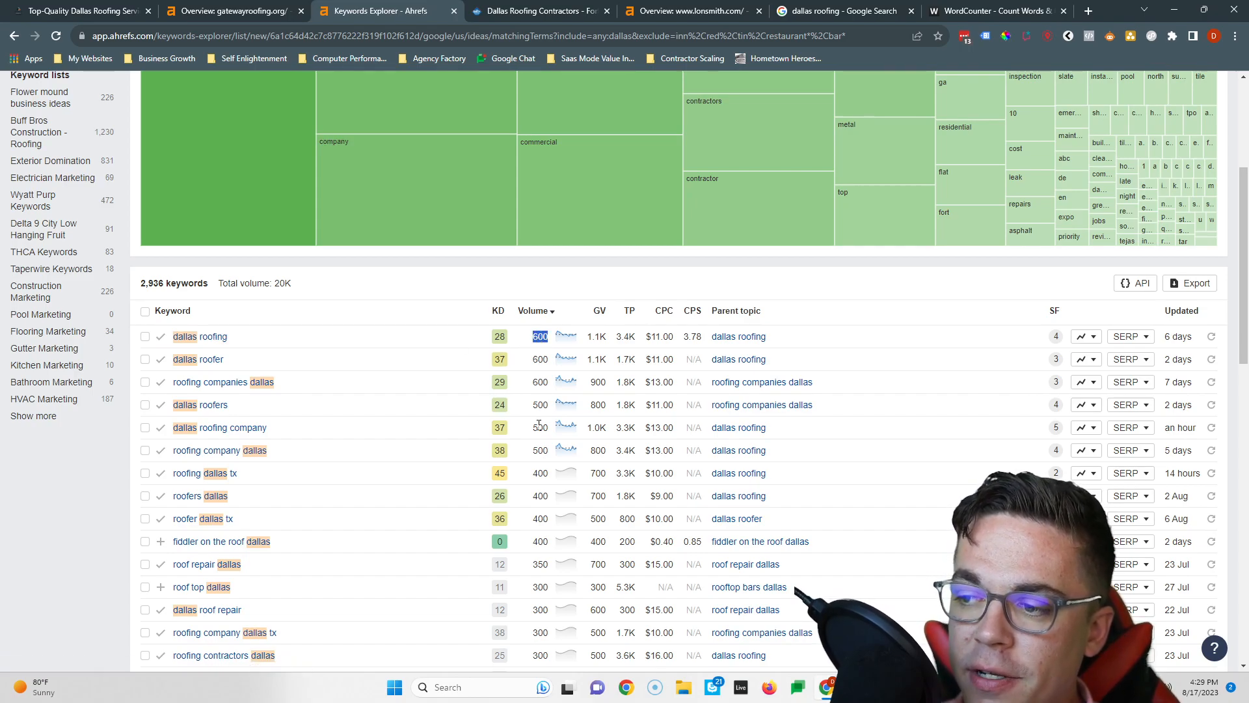
{"action": "left_click_drag", "start_coordinate": [172, 360], "coordinate": [225, 361]}
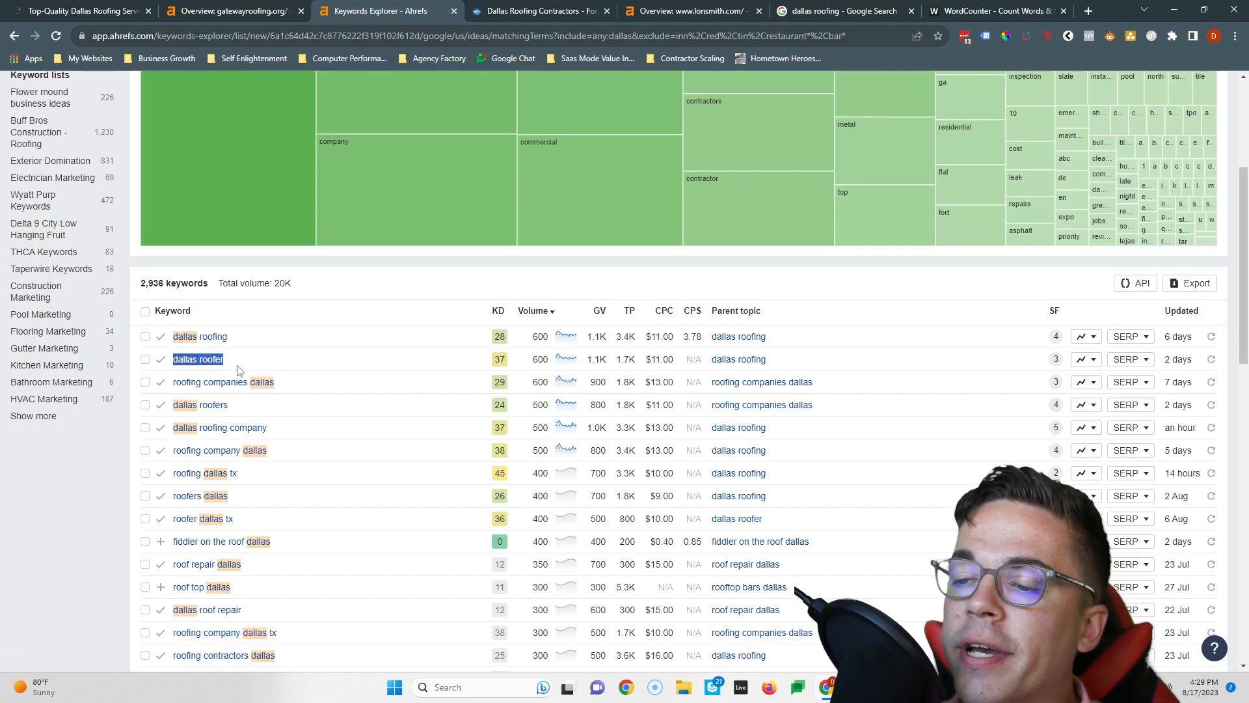
{"action": "double_click", "coordinate": [540, 359]}
{"action": "double_click", "coordinate": [540, 405]}
{"action": "left_click_drag", "start_coordinate": [172, 404], "coordinate": [251, 415]}
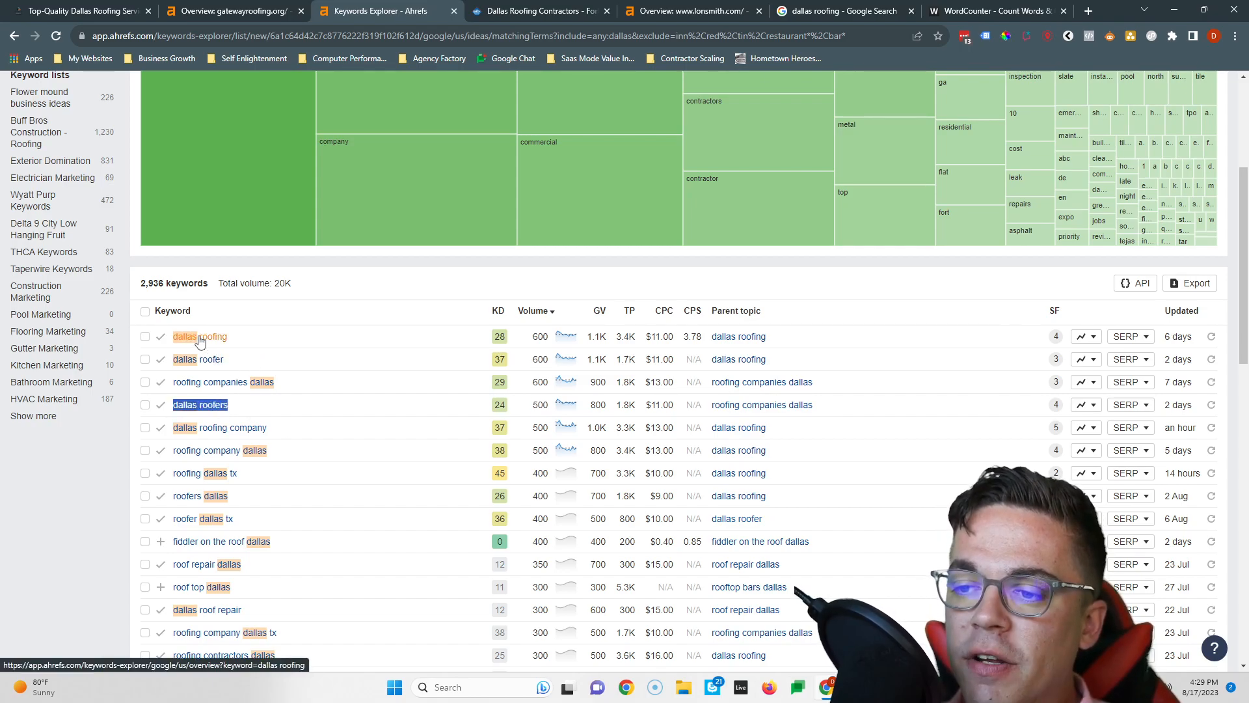
{"action": "left_click_drag", "start_coordinate": [174, 337], "coordinate": [224, 362]}
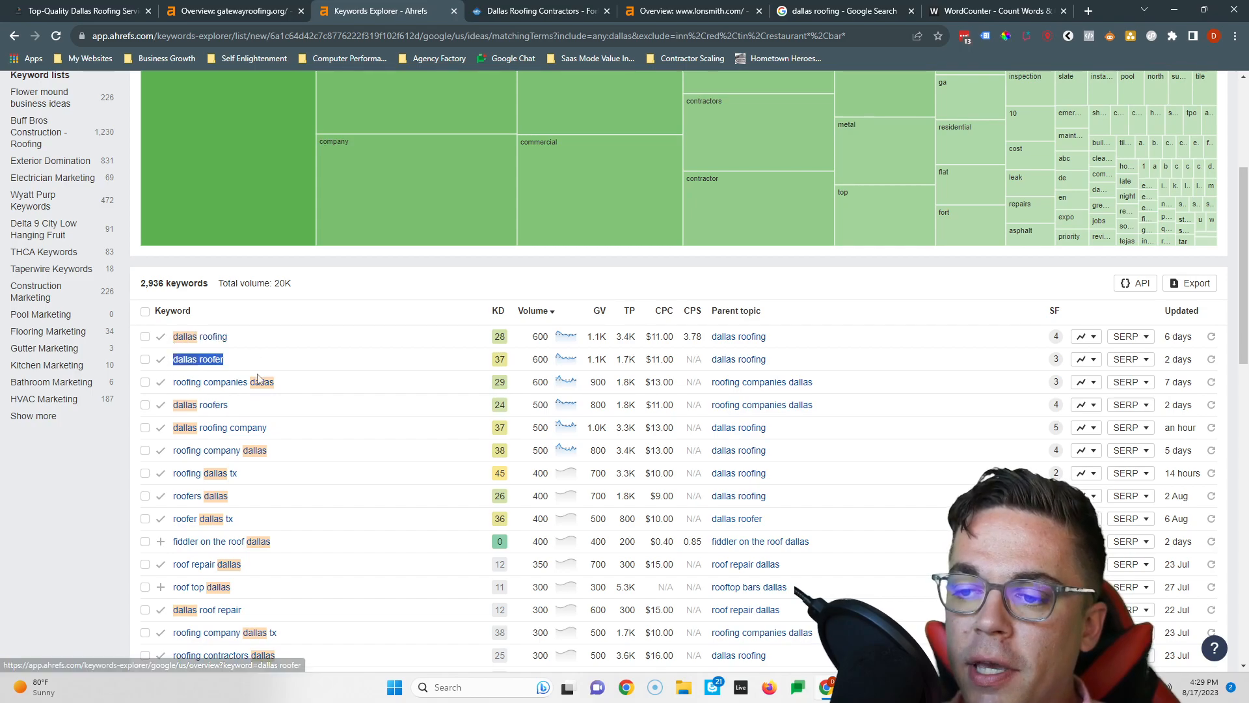
{"action": "left_click_drag", "start_coordinate": [172, 405], "coordinate": [268, 417]}
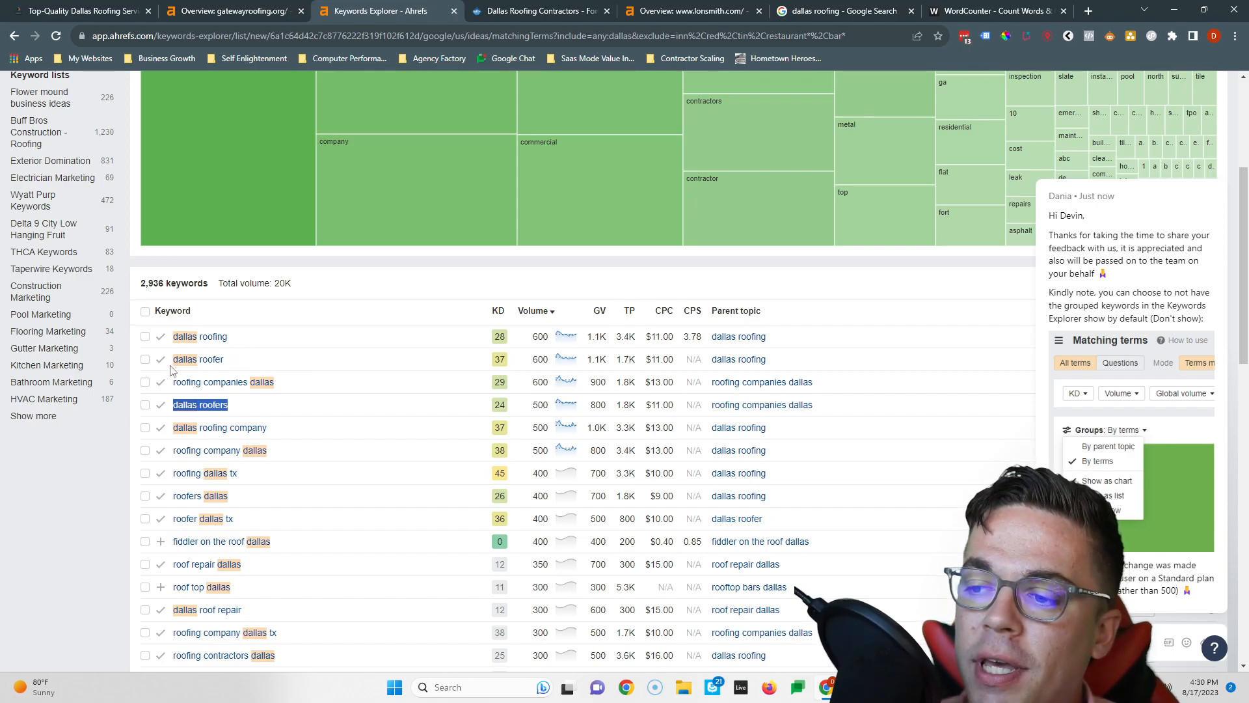
Copy the keyword "dallas roofer" from the Ahrefs list and search the Gateway Roofing homepage for it
{"action": "left_click_drag", "start_coordinate": [173, 359], "coordinate": [262, 368]}
{"action": "left_click", "coordinate": [54, 7]}
{"action": "key", "text": "ctrl+f"}
{"action": "key", "text": "ctrl+v"}
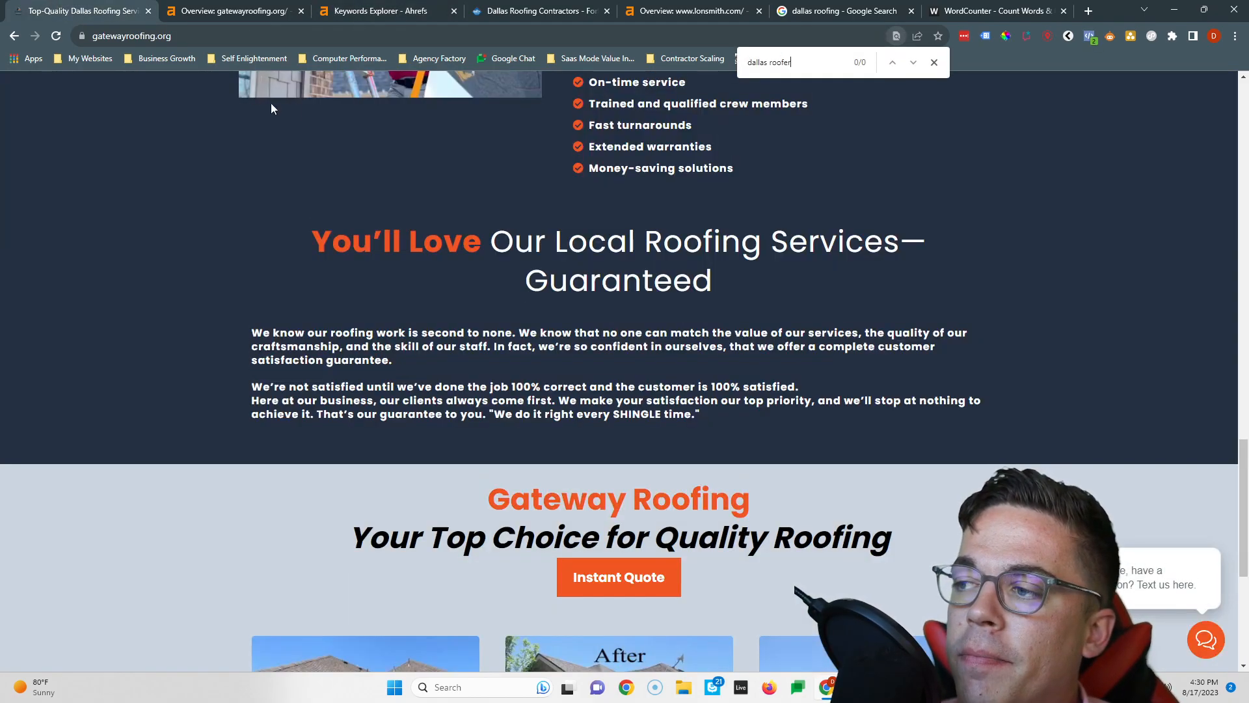
{"action": "scroll", "coordinate": [659, 209], "scroll_direction": "up", "scroll_amount": 15}
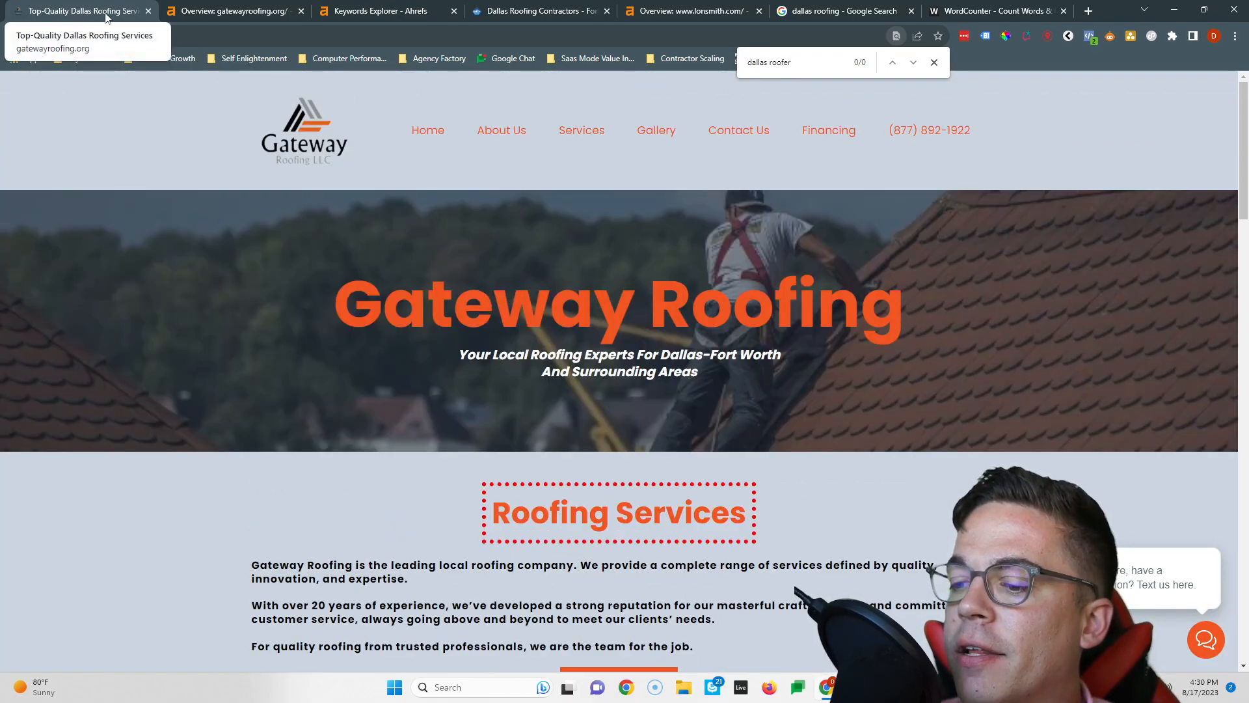
Change the in-page search on the Gateway Roofing homepage to "dallas roofing" and check the headline area
{"action": "double_click", "coordinate": [781, 63]}
{"action": "type", "text": "roofin"}
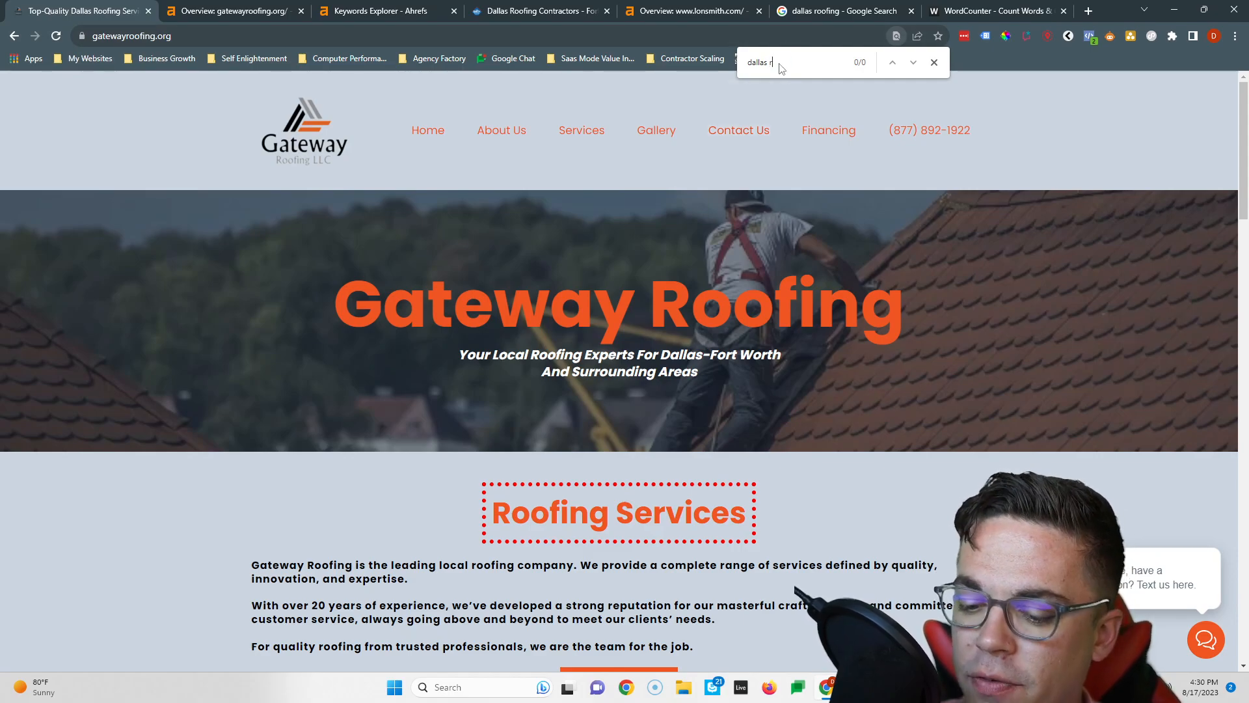
{"action": "type", "text": "g"}
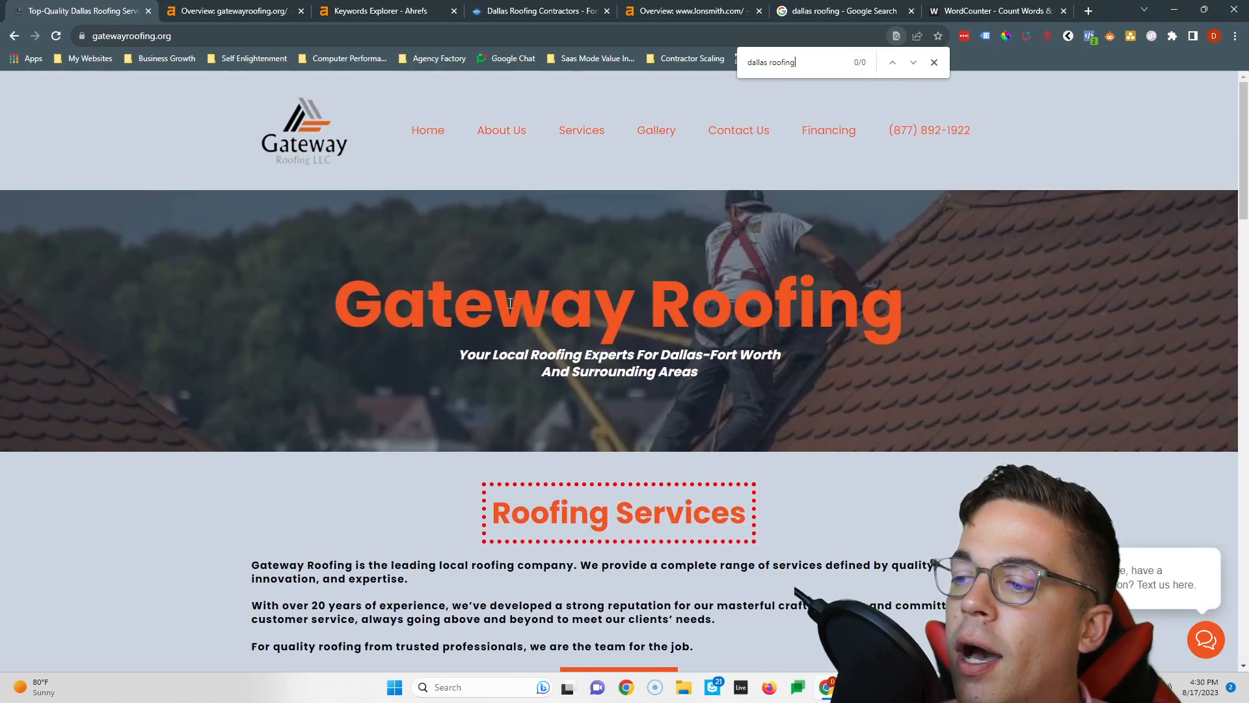
{"action": "scroll", "coordinate": [550, 297], "scroll_direction": "down", "scroll_amount": 2}
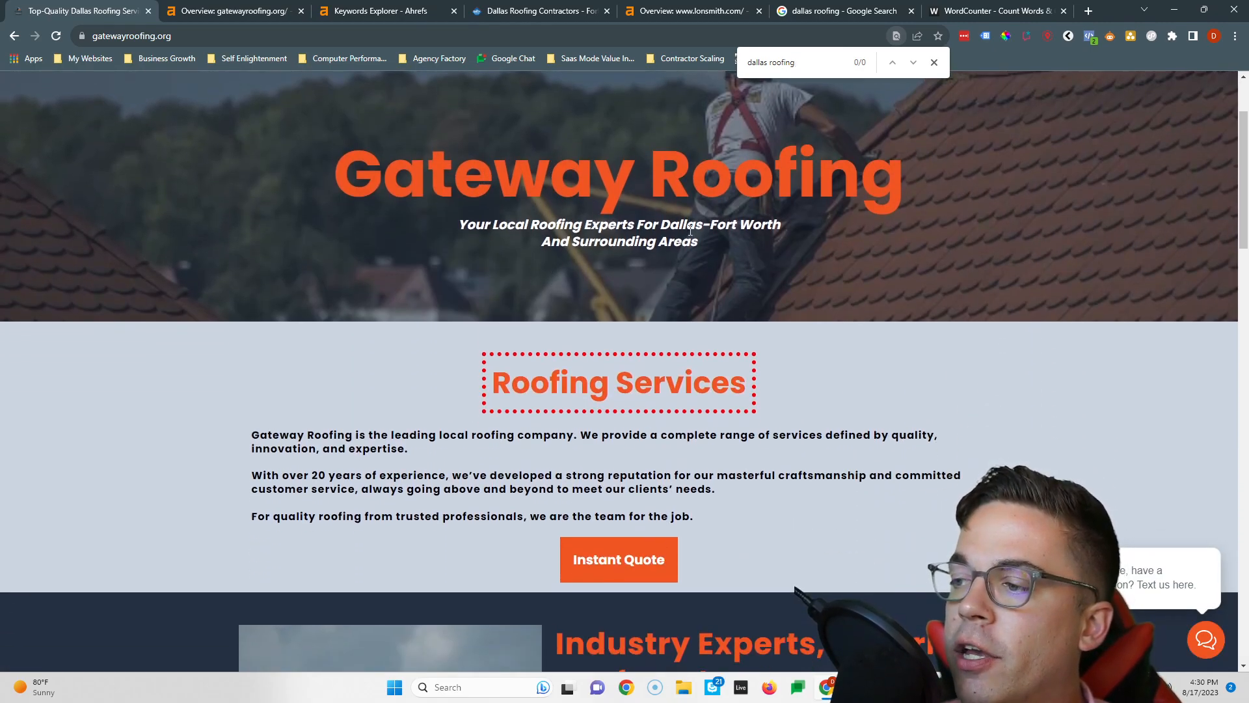
{"action": "scroll", "coordinate": [585, 274], "scroll_direction": "up", "scroll_amount": 2}
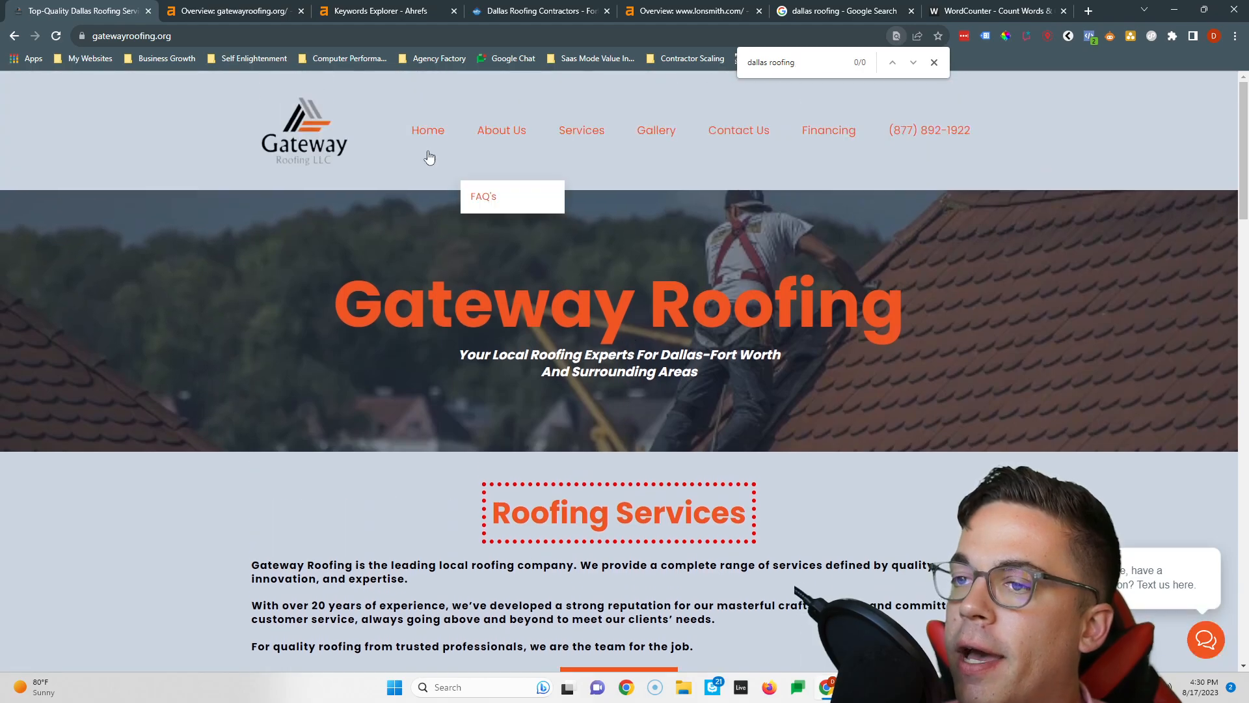
Check the file name of the first house photo above the Gateway Roofing homepage footer without saving the image
{"action": "scroll", "coordinate": [390, 306], "scroll_direction": "down", "scroll_amount": 10}
{"action": "right_click", "coordinate": [411, 386]}
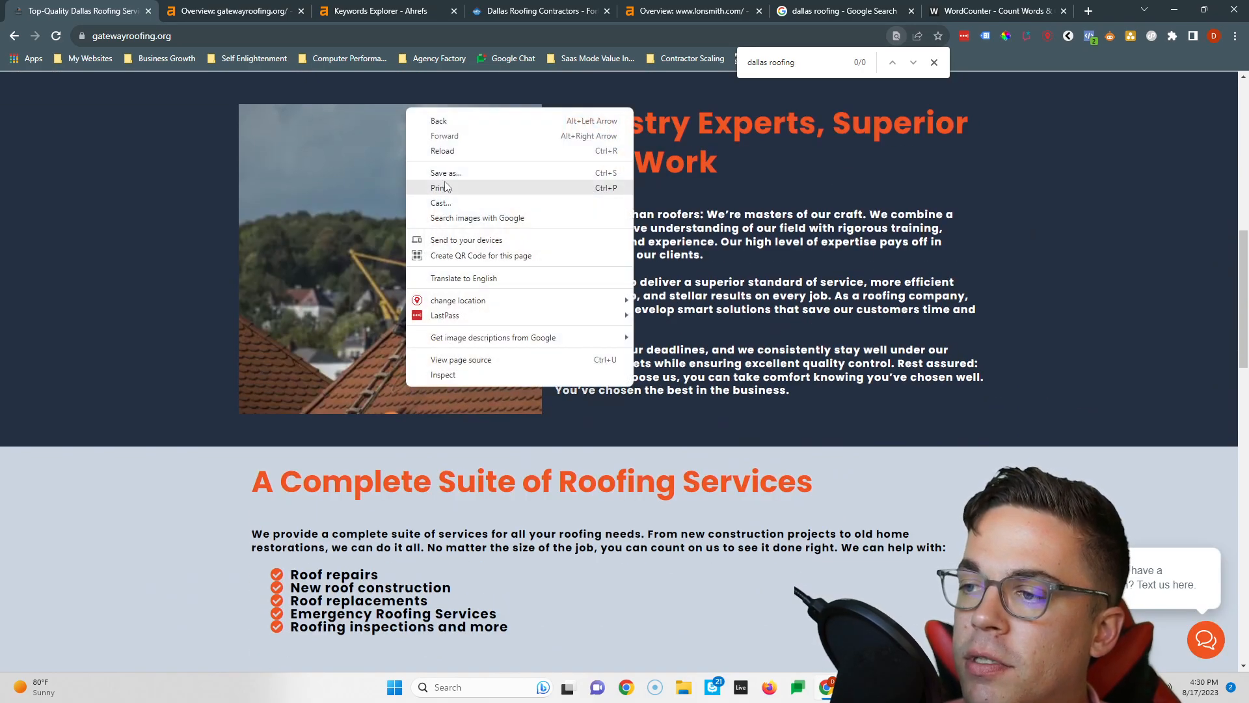
{"action": "right_click", "coordinate": [337, 271]}
{"action": "scroll", "coordinate": [672, 395], "scroll_direction": "down", "scroll_amount": 7}
{"action": "right_click", "coordinate": [468, 419]}
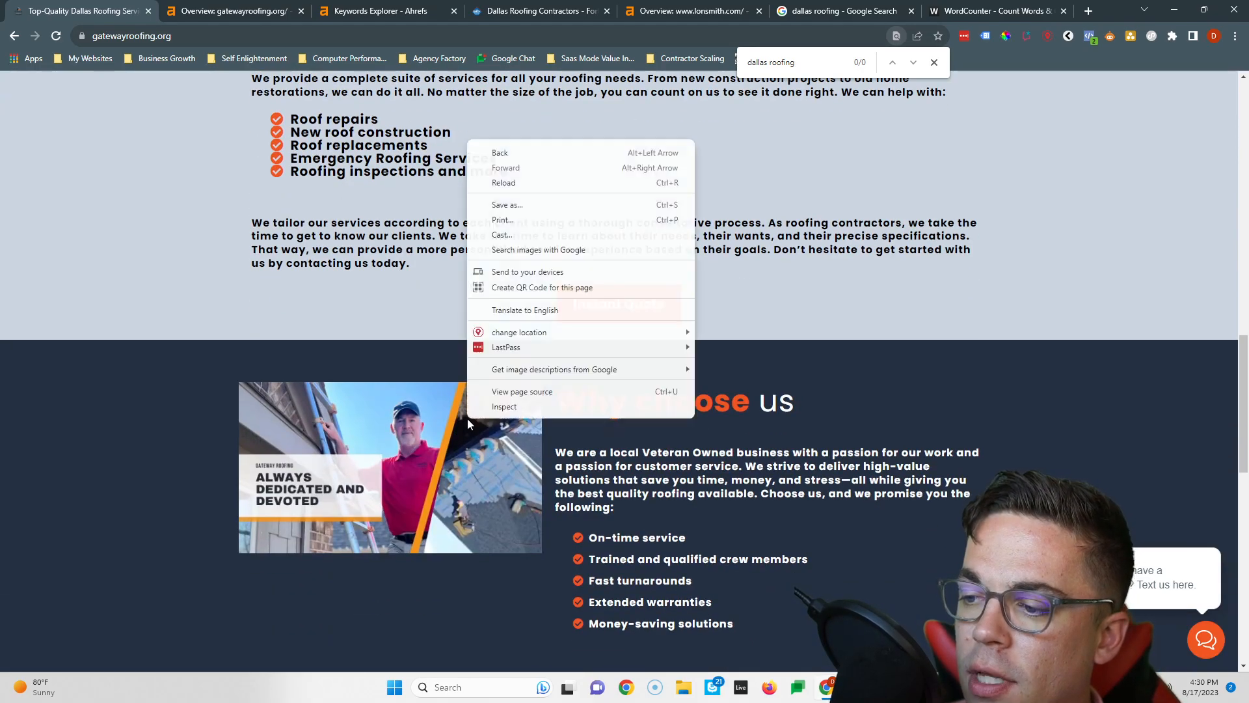
{"action": "scroll", "coordinate": [775, 349], "scroll_direction": "down", "scroll_amount": 12}
{"action": "right_click", "coordinate": [307, 354]}
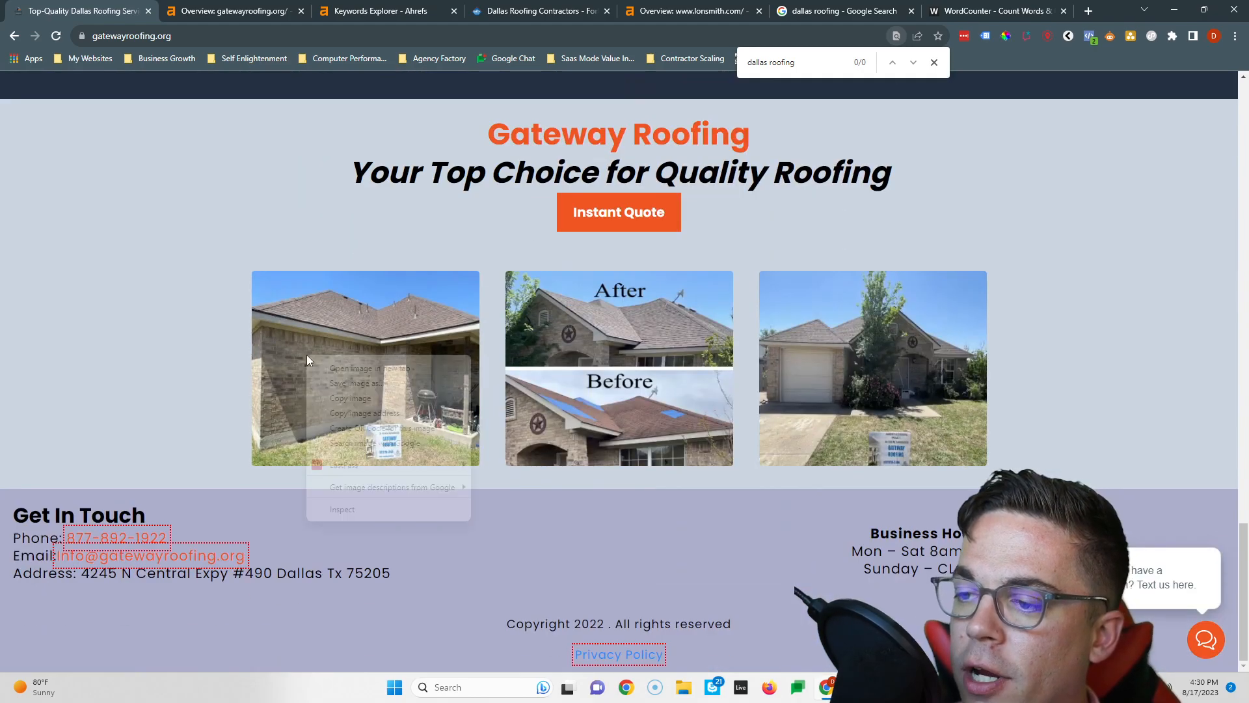
{"action": "left_click", "coordinate": [397, 384]}
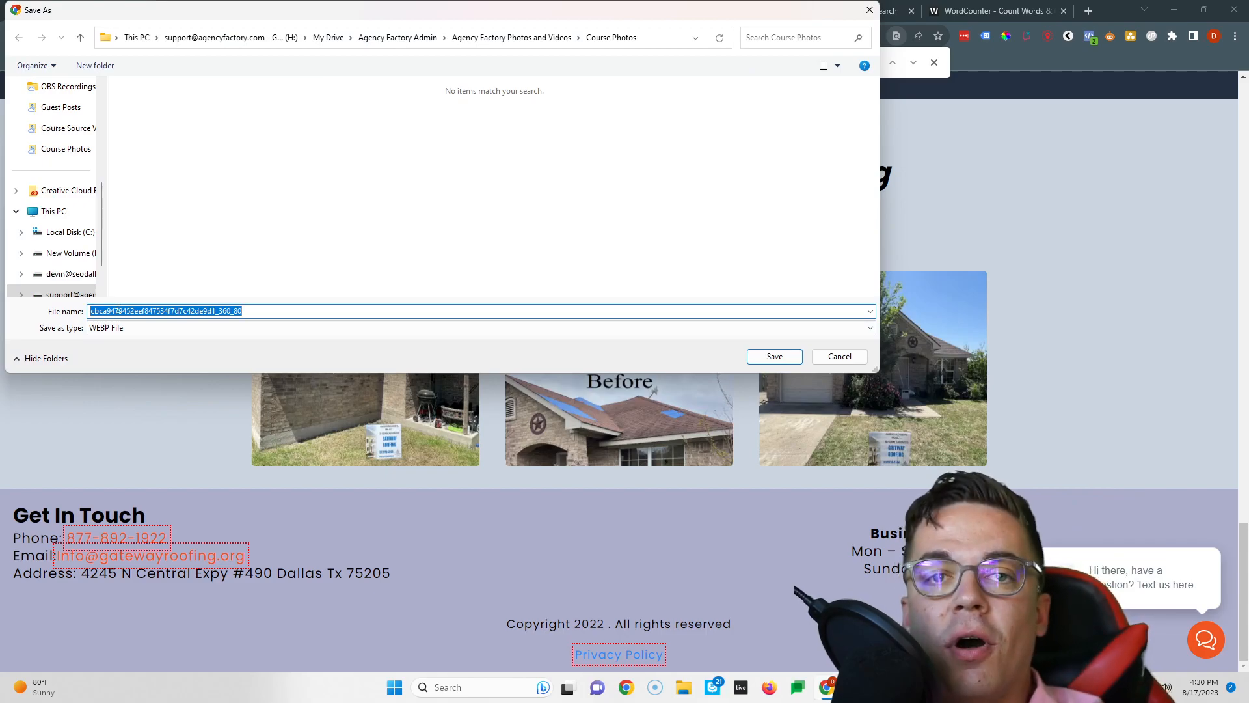
{"action": "left_click", "coordinate": [839, 360]}
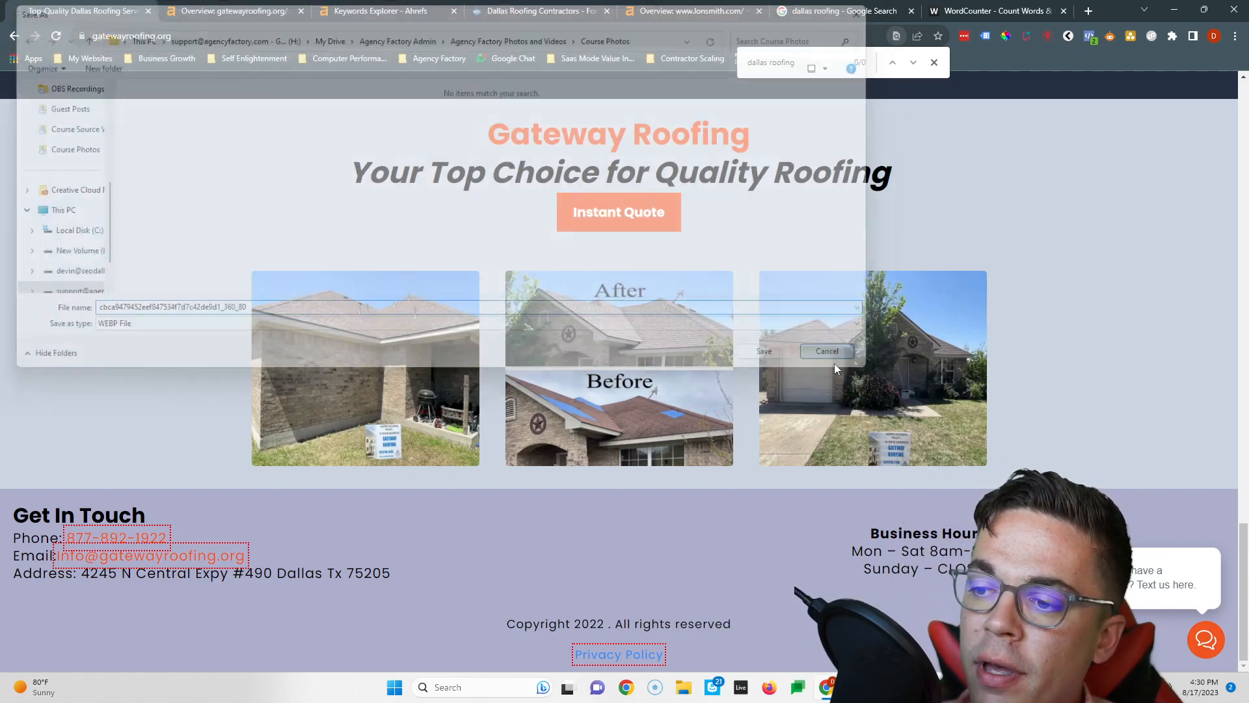
{"action": "scroll", "coordinate": [481, 368], "scroll_direction": "up", "scroll_amount": 15}
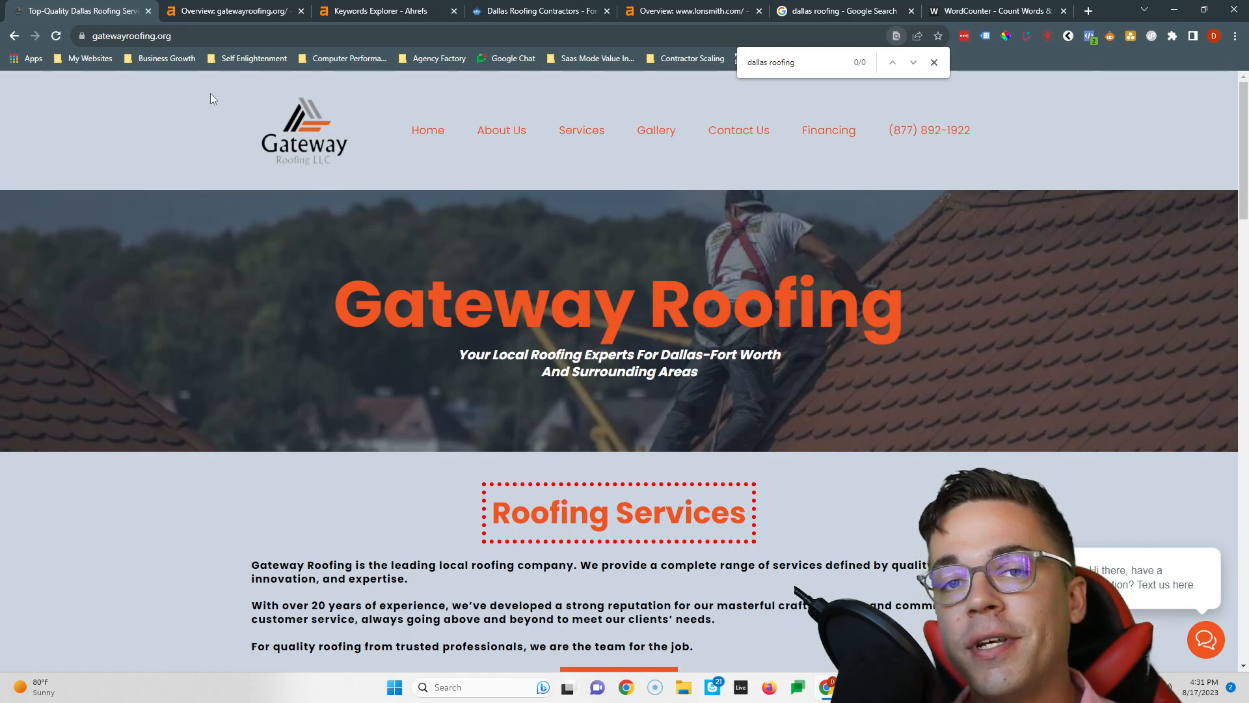
{"action": "left_click", "coordinate": [242, 7]}
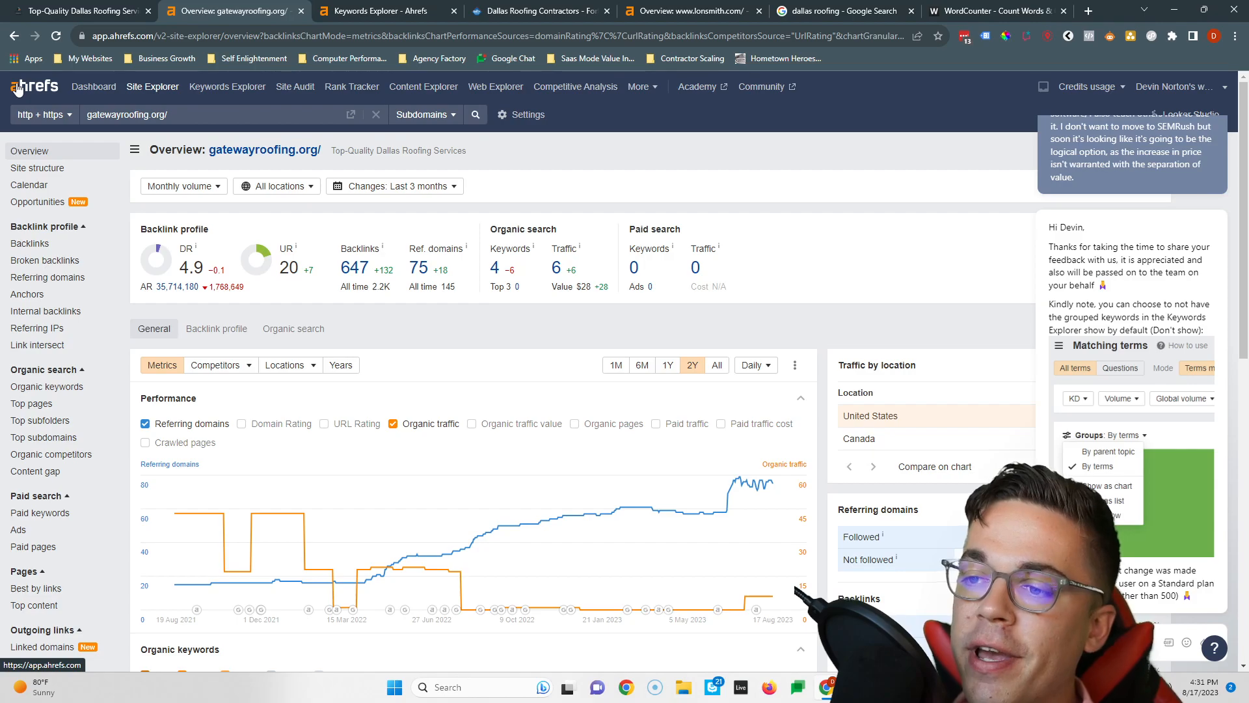
{"action": "left_click_drag", "start_coordinate": [418, 267], "coordinate": [389, 272]}
{"action": "key", "text": "ctrl+5"}
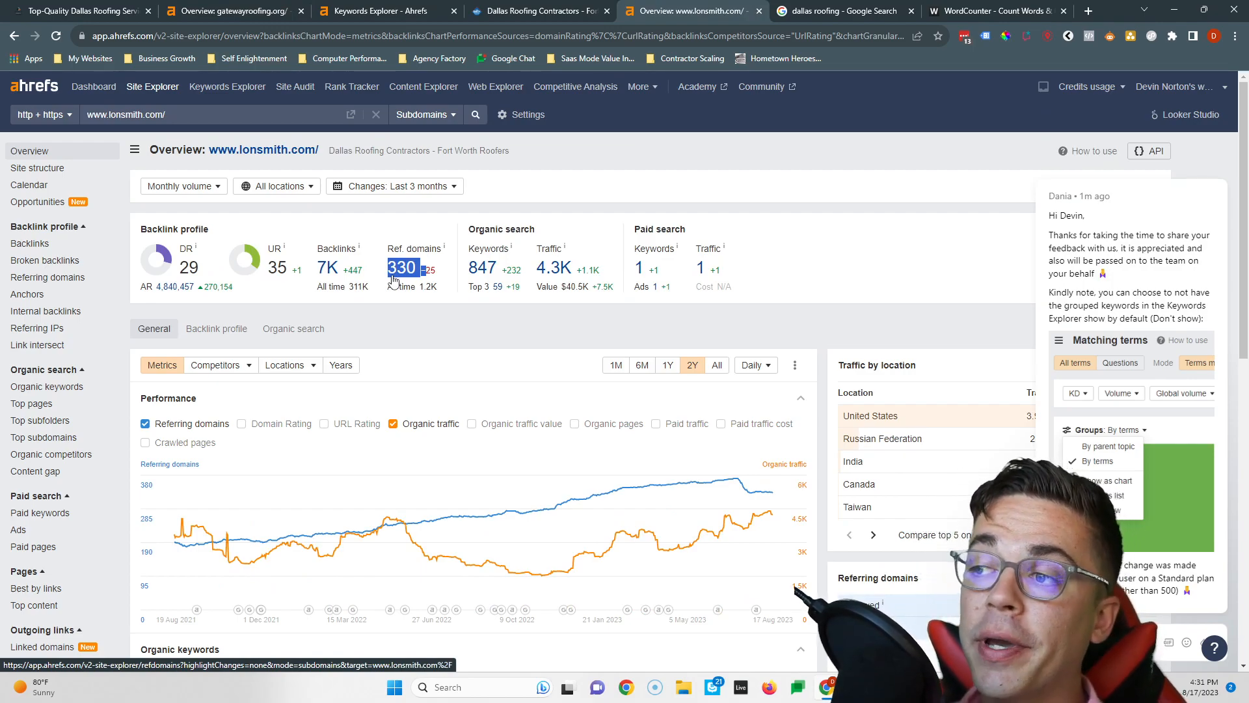
{"action": "right_click", "coordinate": [407, 270]}
{"action": "left_click", "coordinate": [449, 281]}
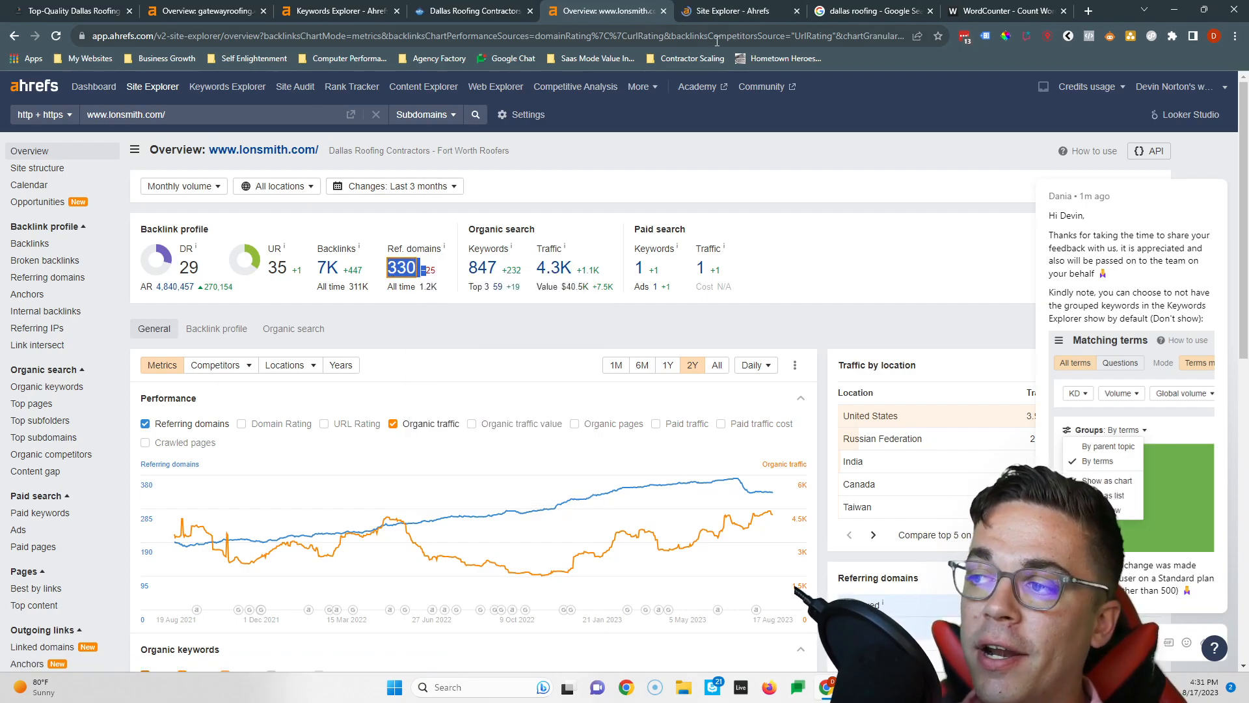
{"action": "left_click", "coordinate": [732, 11]}
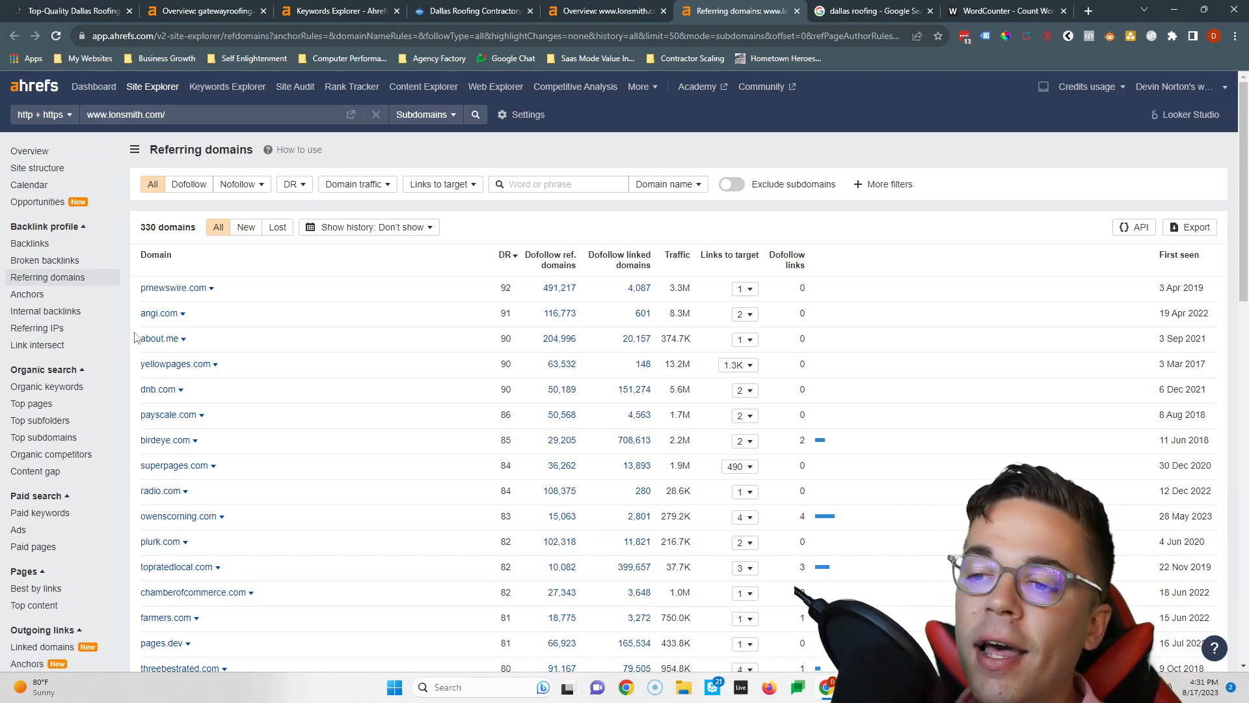
{"action": "right_click", "coordinate": [158, 314]}
{"action": "left_click", "coordinate": [189, 327]}
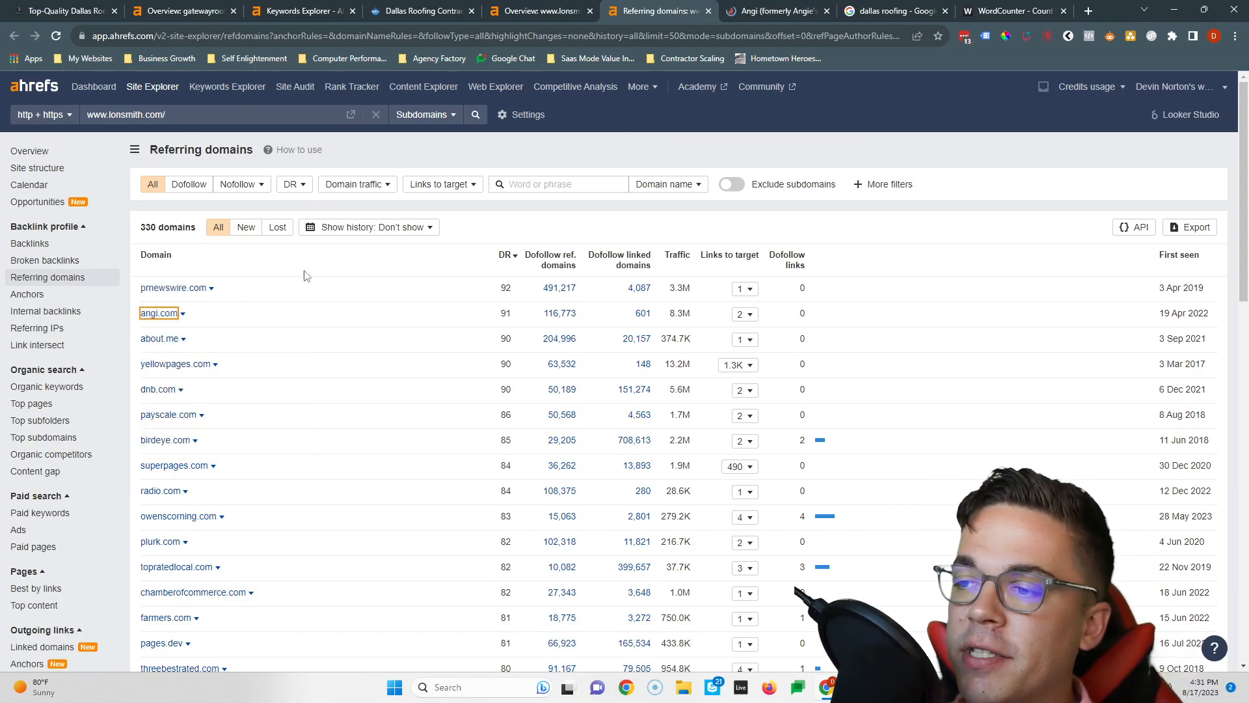
Inspect the angi.com homepage and the yellowpages.com homepage linked in the Lon Smith referring domains list, and close both directory tabs
{"action": "left_click", "coordinate": [774, 9]}
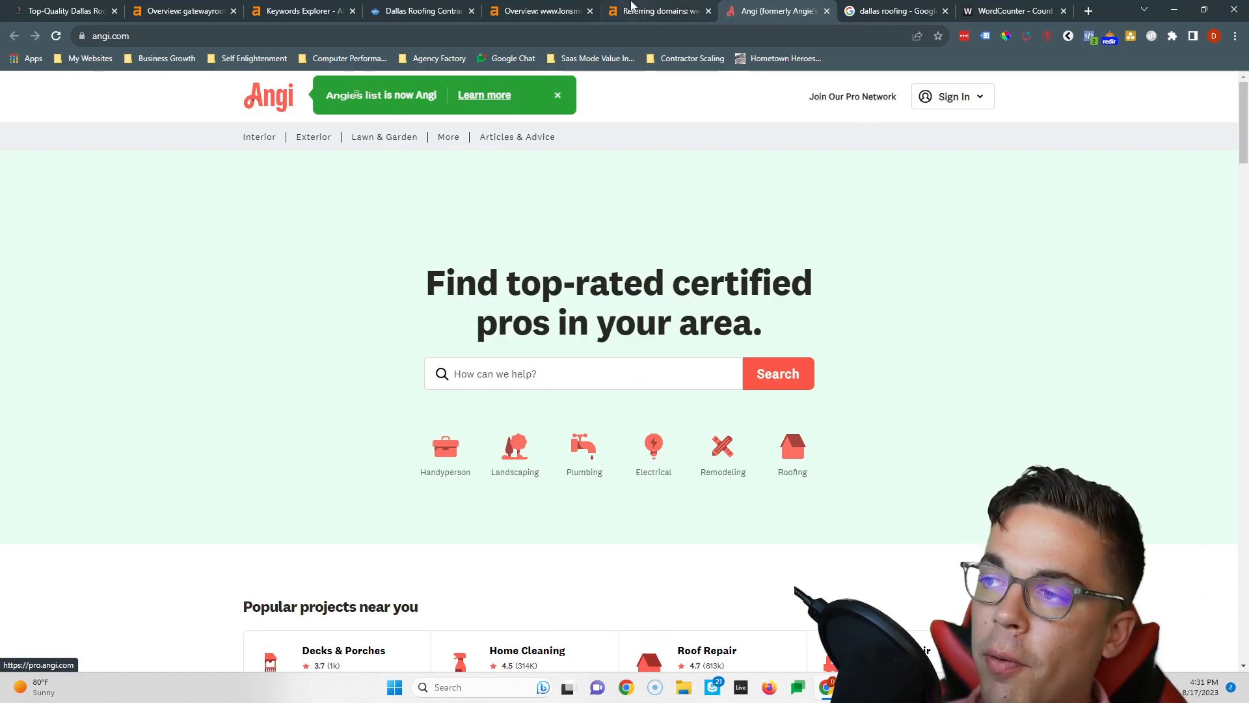
{"action": "left_click", "coordinate": [637, 9]}
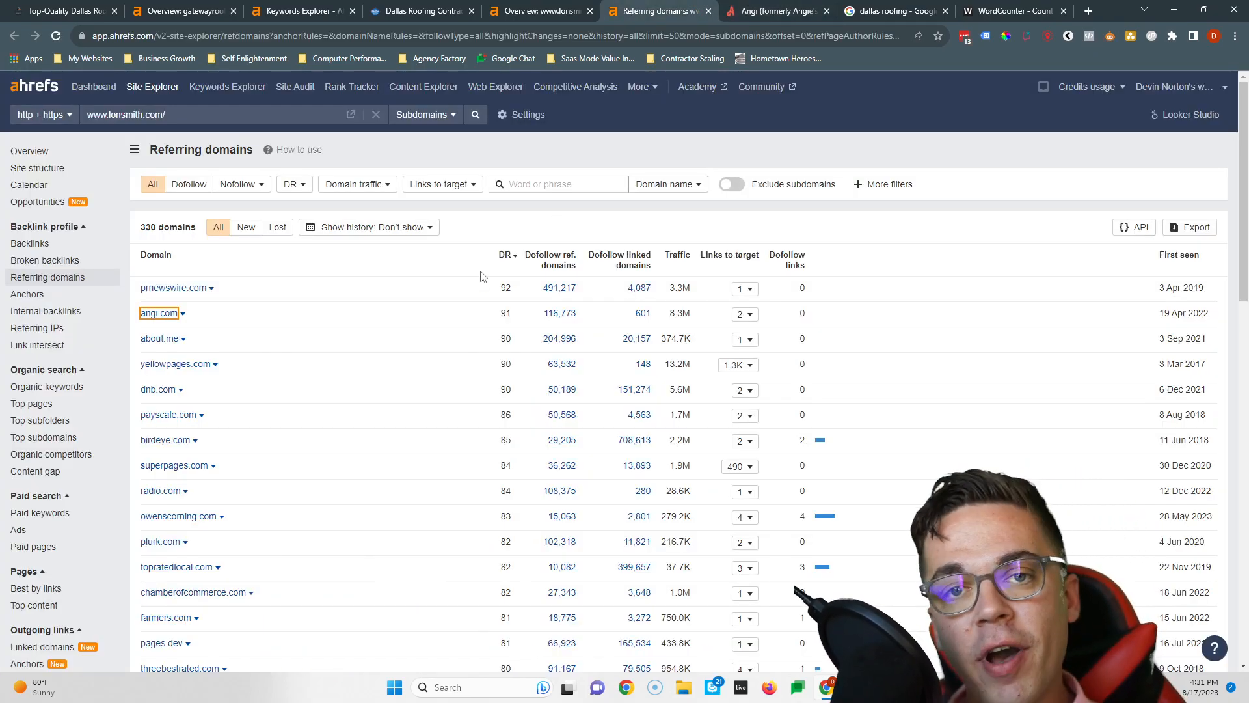
{"action": "right_click", "coordinate": [176, 365]}
{"action": "left_click", "coordinate": [215, 379]}
{"action": "left_click", "coordinate": [810, 8]}
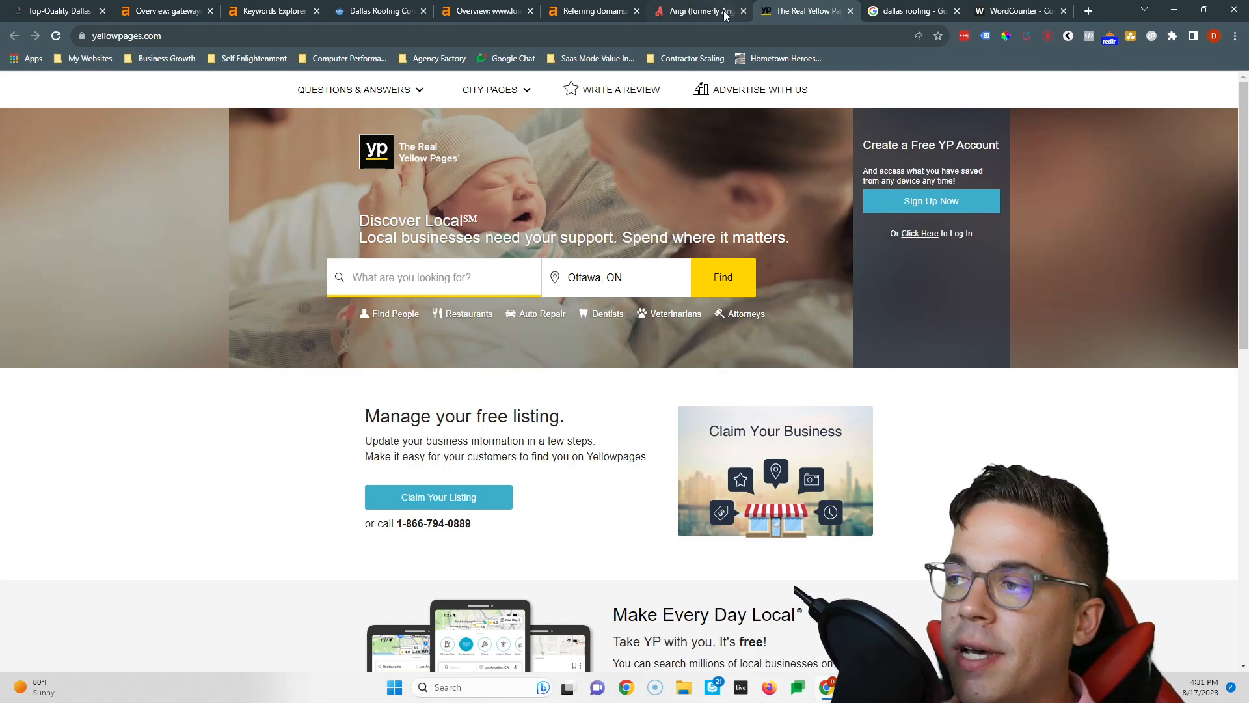
{"action": "left_click", "coordinate": [744, 11]}
{"action": "left_click", "coordinate": [744, 11]}
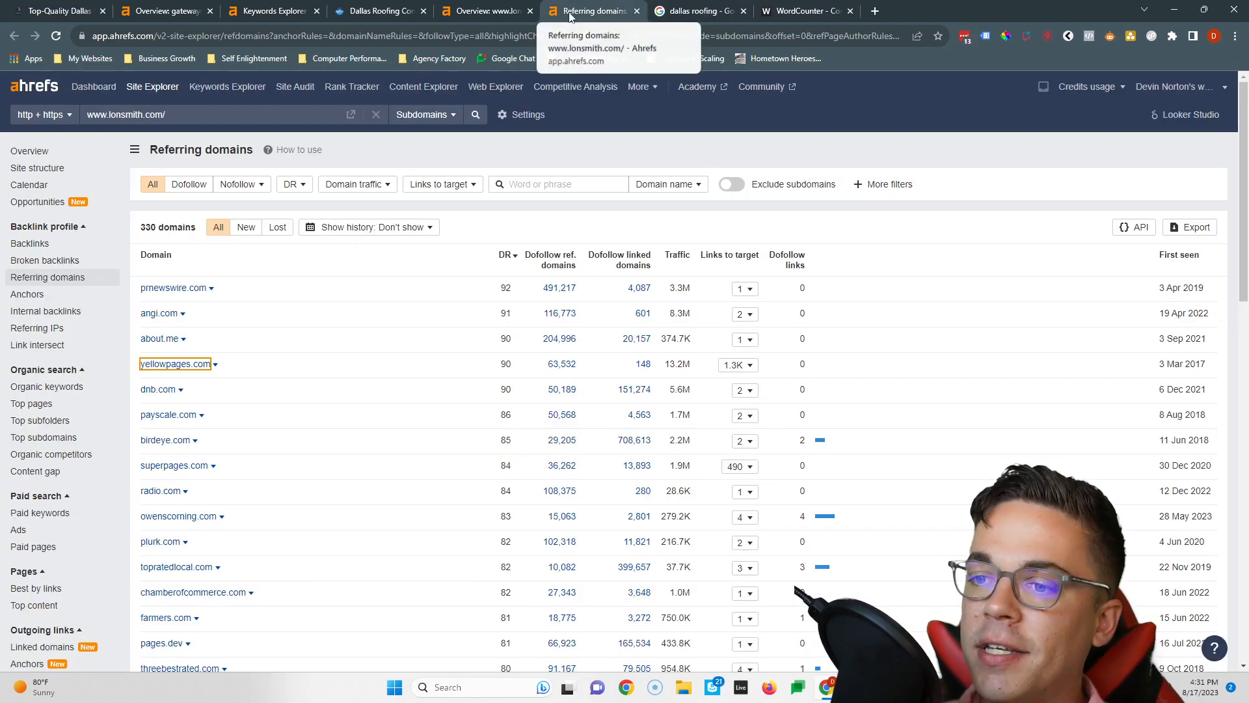
{"action": "left_click", "coordinate": [483, 8]}
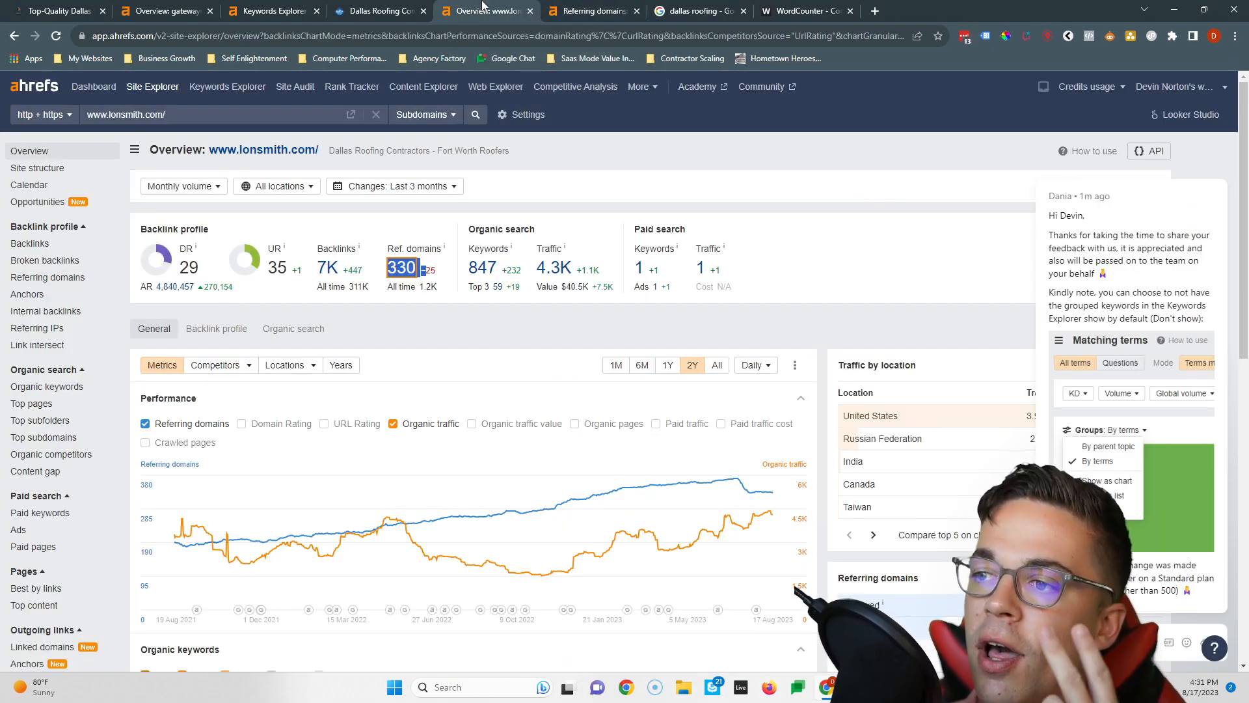
{"action": "left_click", "coordinate": [700, 12]}
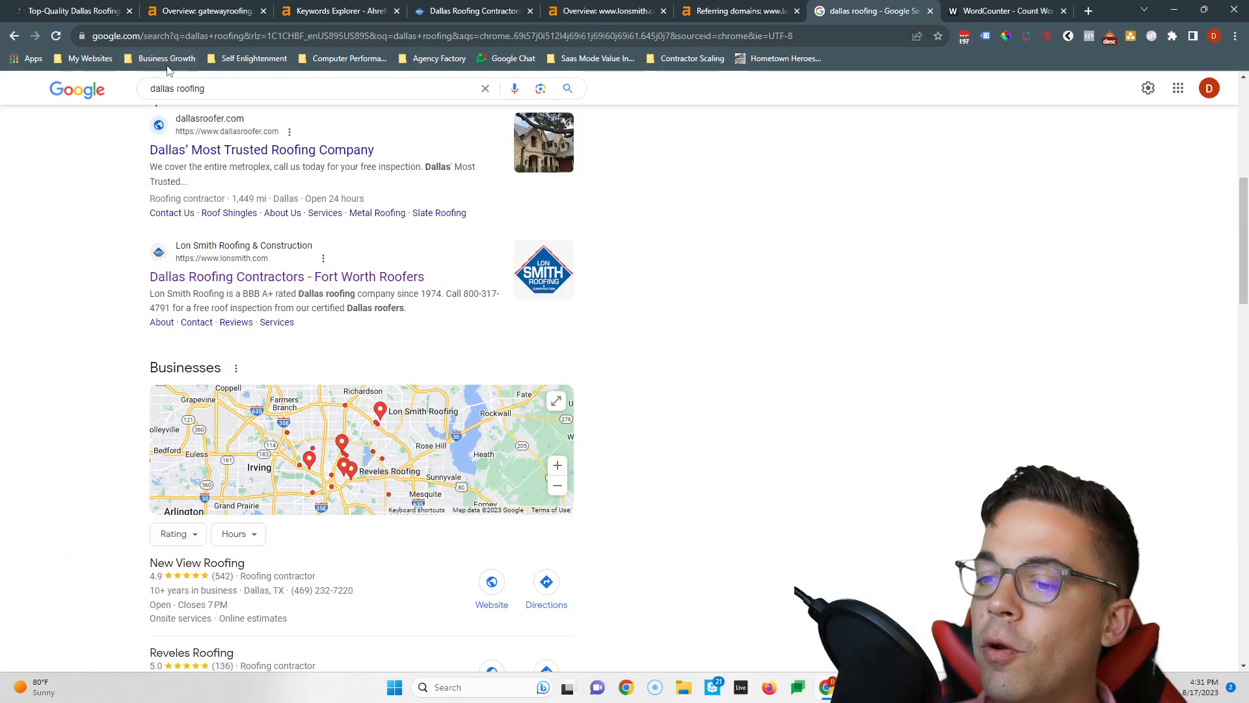
{"action": "scroll", "coordinate": [163, 326], "scroll_direction": "down", "scroll_amount": 10}
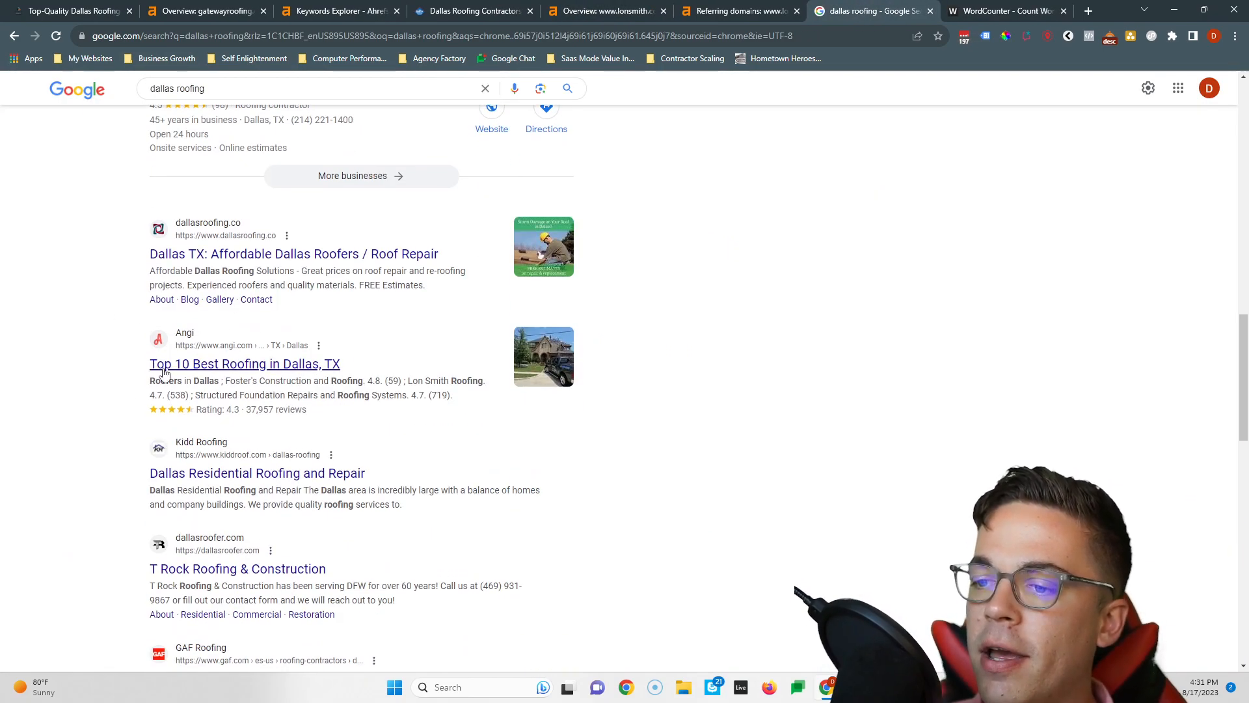
{"action": "scroll", "coordinate": [166, 368], "scroll_direction": "down", "scroll_amount": 1}
{"action": "scroll", "coordinate": [261, 390], "scroll_direction": "up", "scroll_amount": 12}
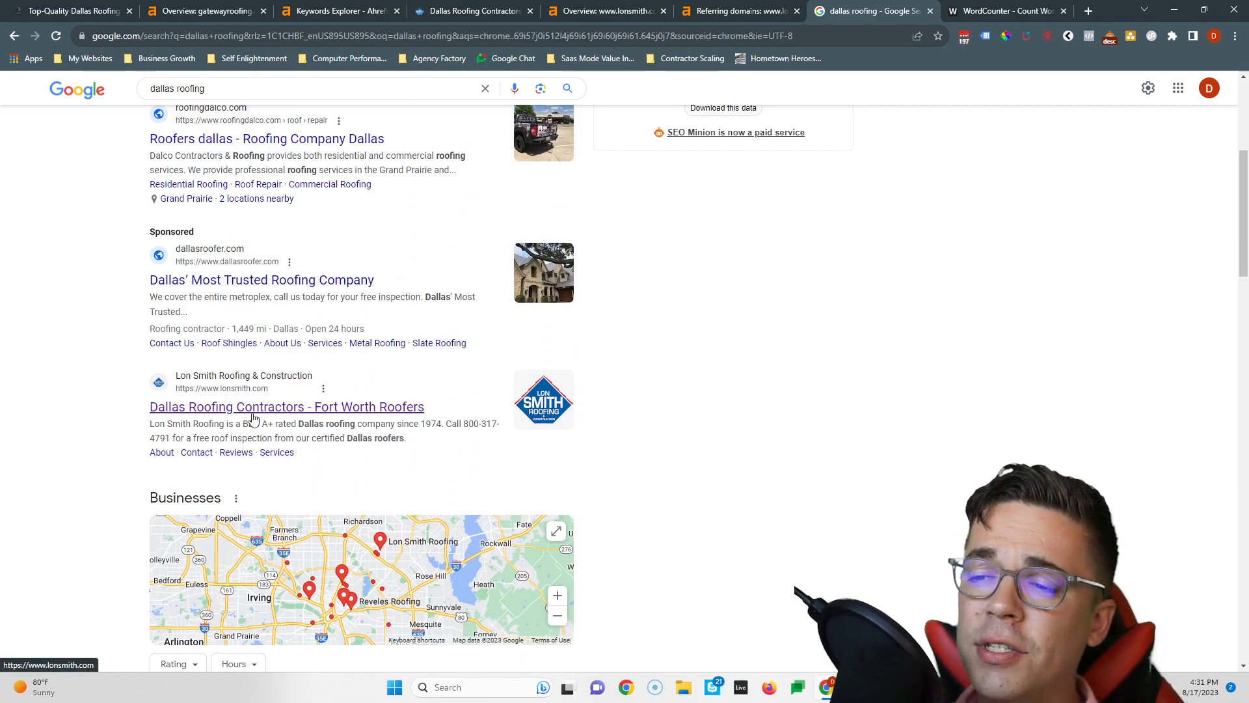
{"action": "scroll", "coordinate": [253, 417], "scroll_direction": "up", "scroll_amount": 3}
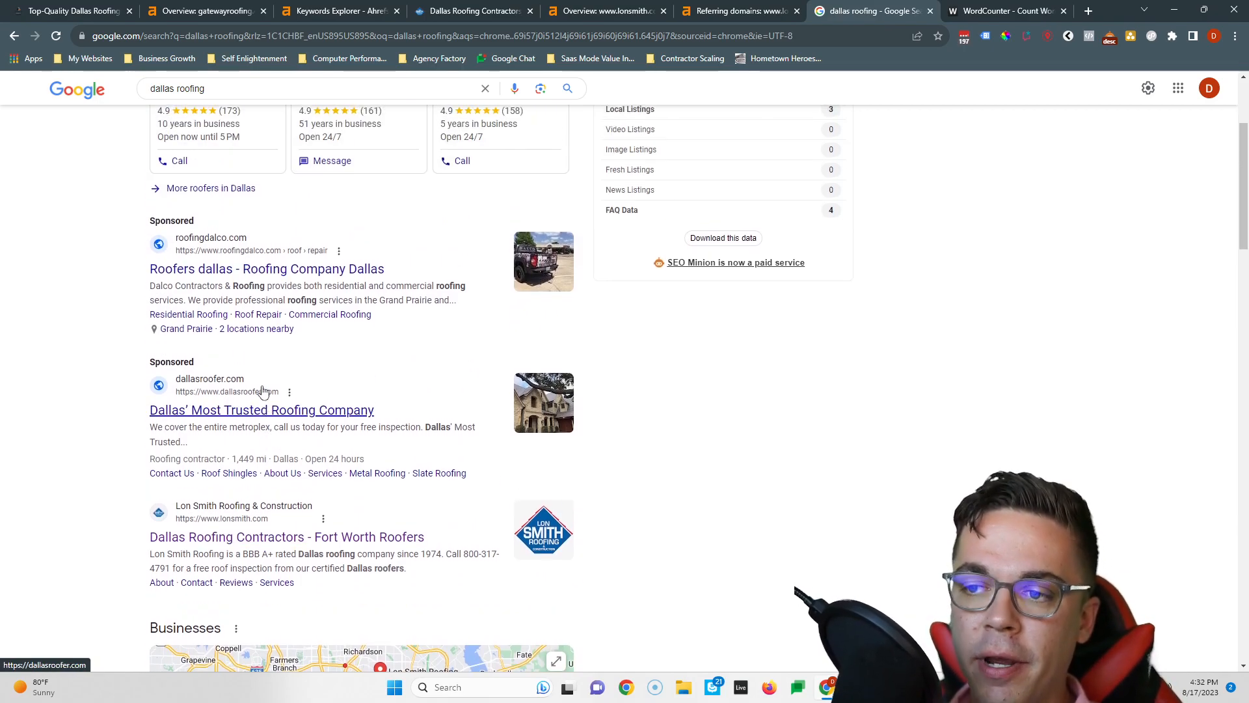
Compare the paid and organic "dallas roofing" results, highlighting the Sponsored label above the dallasroofer.com listing
{"action": "scroll", "coordinate": [290, 383], "scroll_direction": "down", "scroll_amount": 4}
{"action": "scroll", "coordinate": [289, 370], "scroll_direction": "down", "scroll_amount": 3}
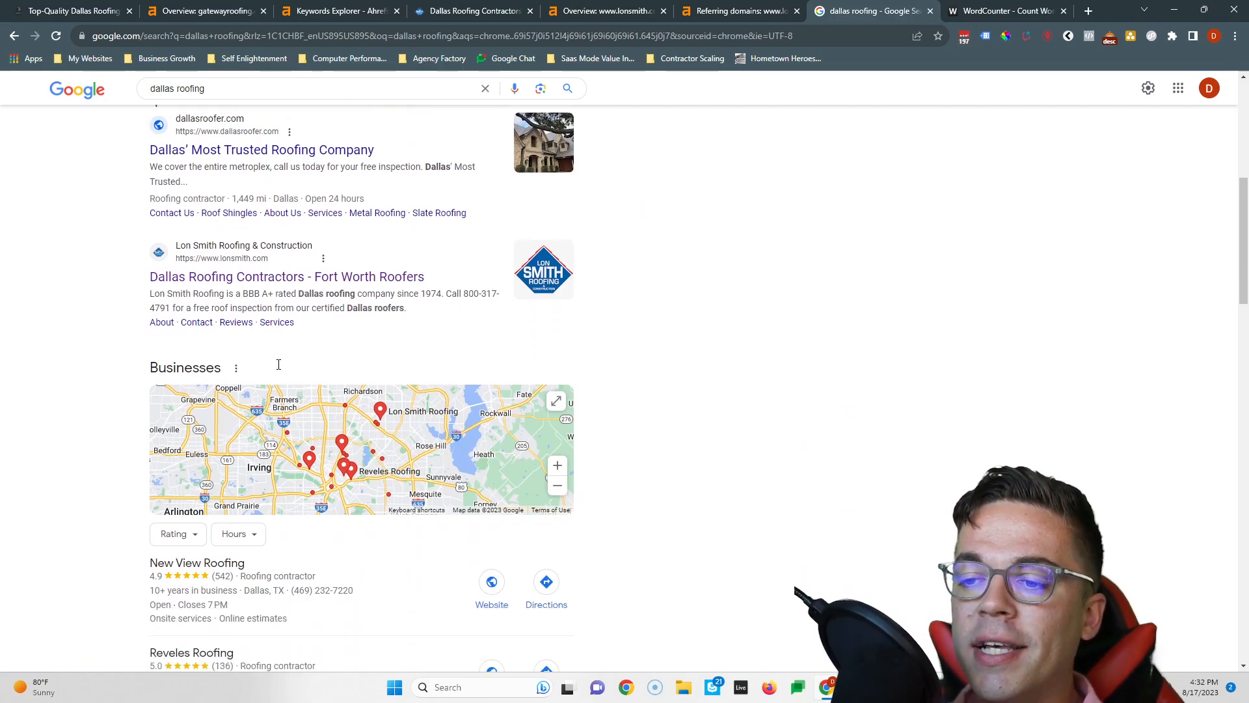
{"action": "scroll", "coordinate": [120, 368], "scroll_direction": "down", "scroll_amount": 2}
{"action": "scroll", "coordinate": [119, 367], "scroll_direction": "up", "scroll_amount": 4}
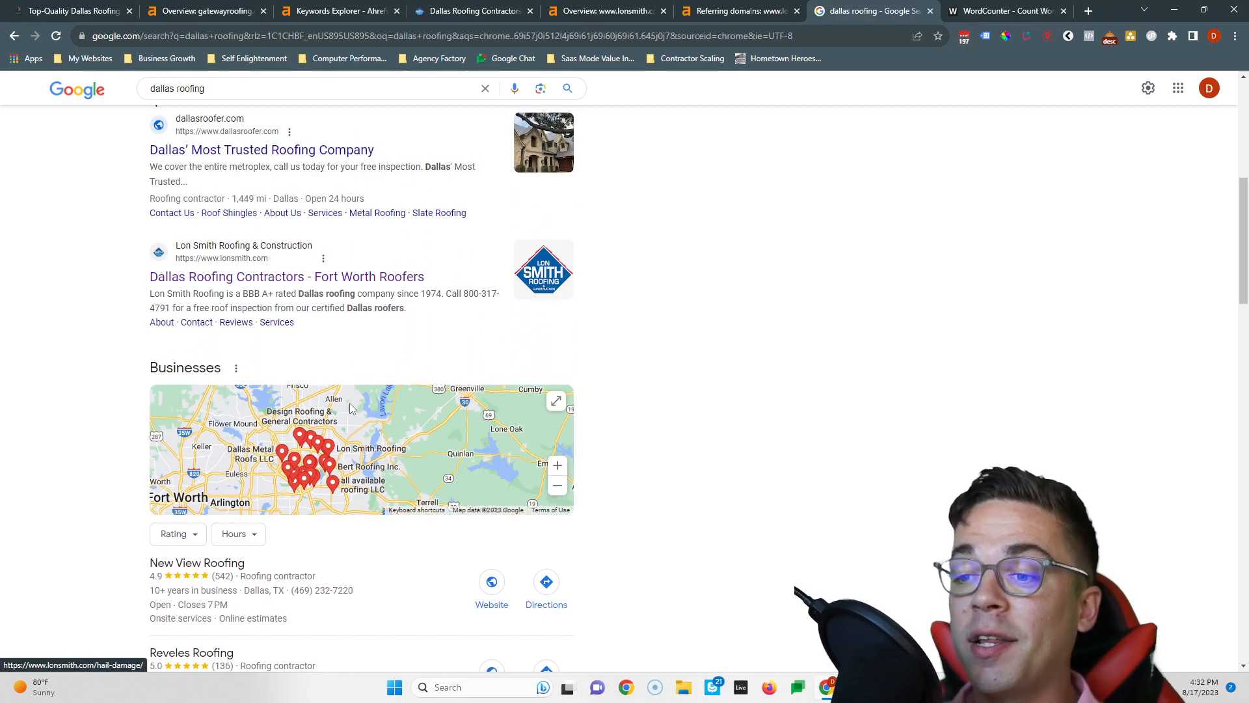
{"action": "scroll", "coordinate": [165, 247], "scroll_direction": "up", "scroll_amount": 1}
{"action": "left_click_drag", "start_coordinate": [145, 168], "coordinate": [195, 167]}
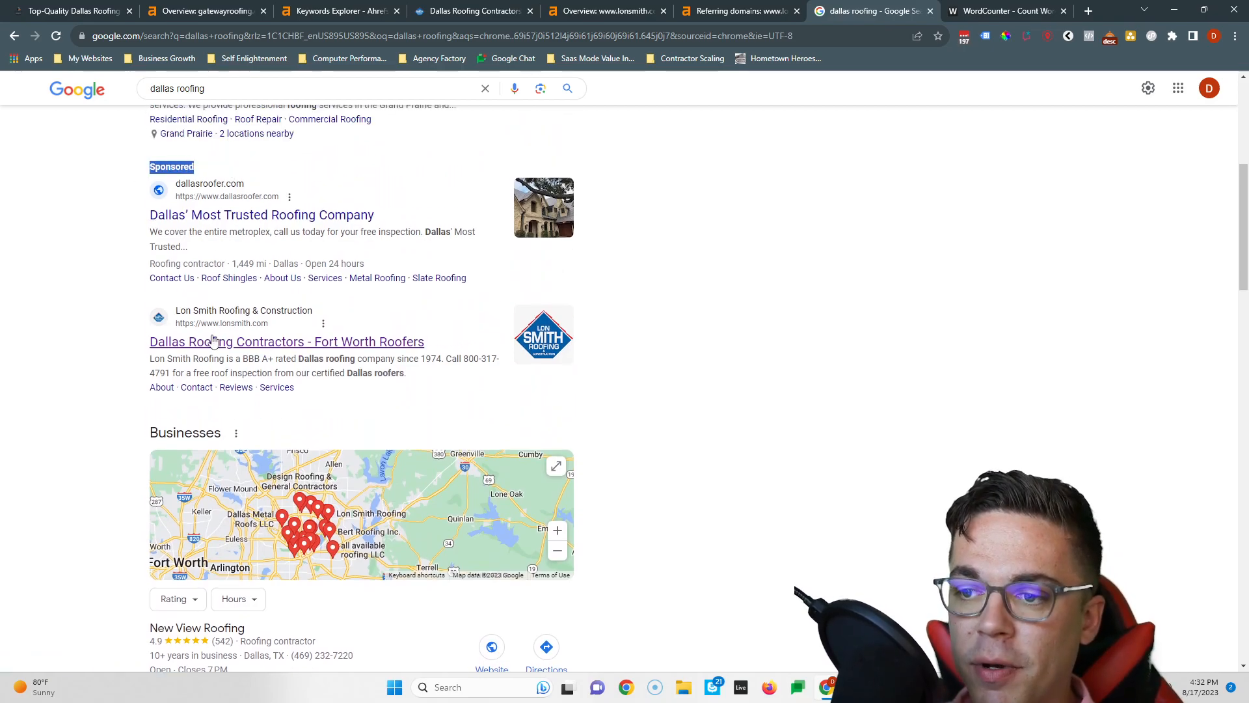
Examine the Businesses map listings and the organic results below them for "dallas roofing"
{"action": "scroll", "coordinate": [120, 151], "scroll_direction": "down", "scroll_amount": 5}
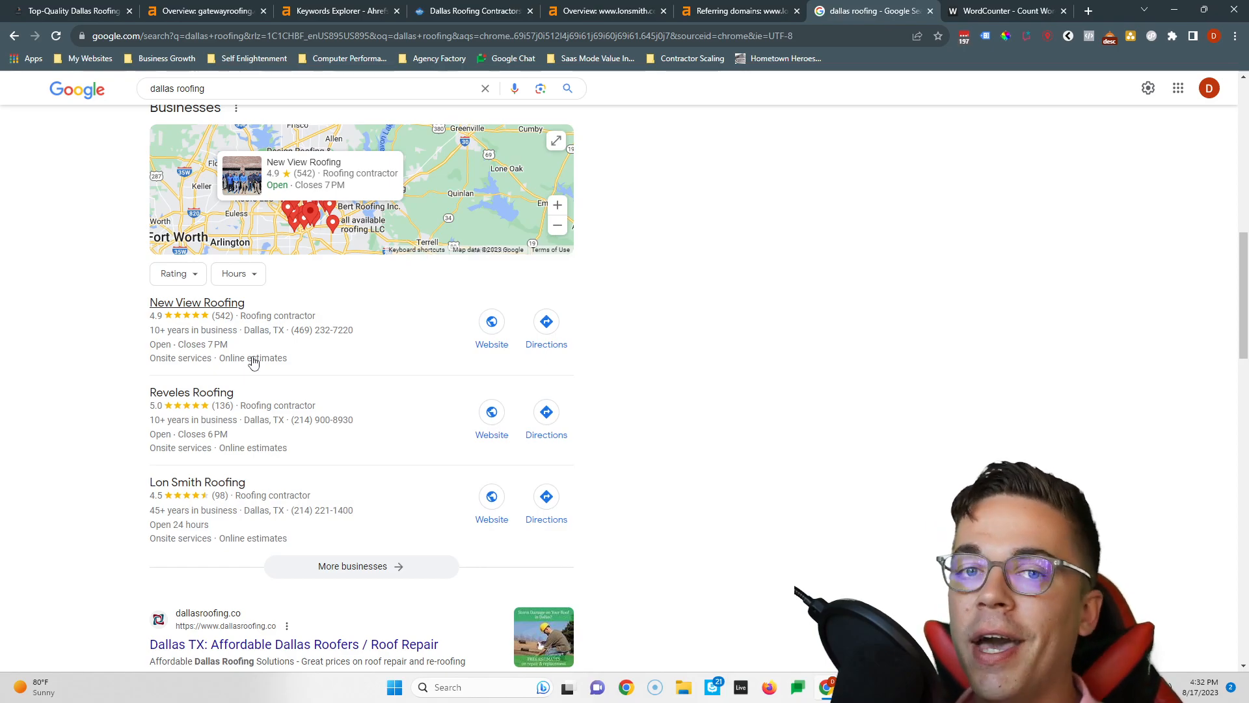
{"action": "scroll", "coordinate": [252, 362], "scroll_direction": "down", "scroll_amount": 9}
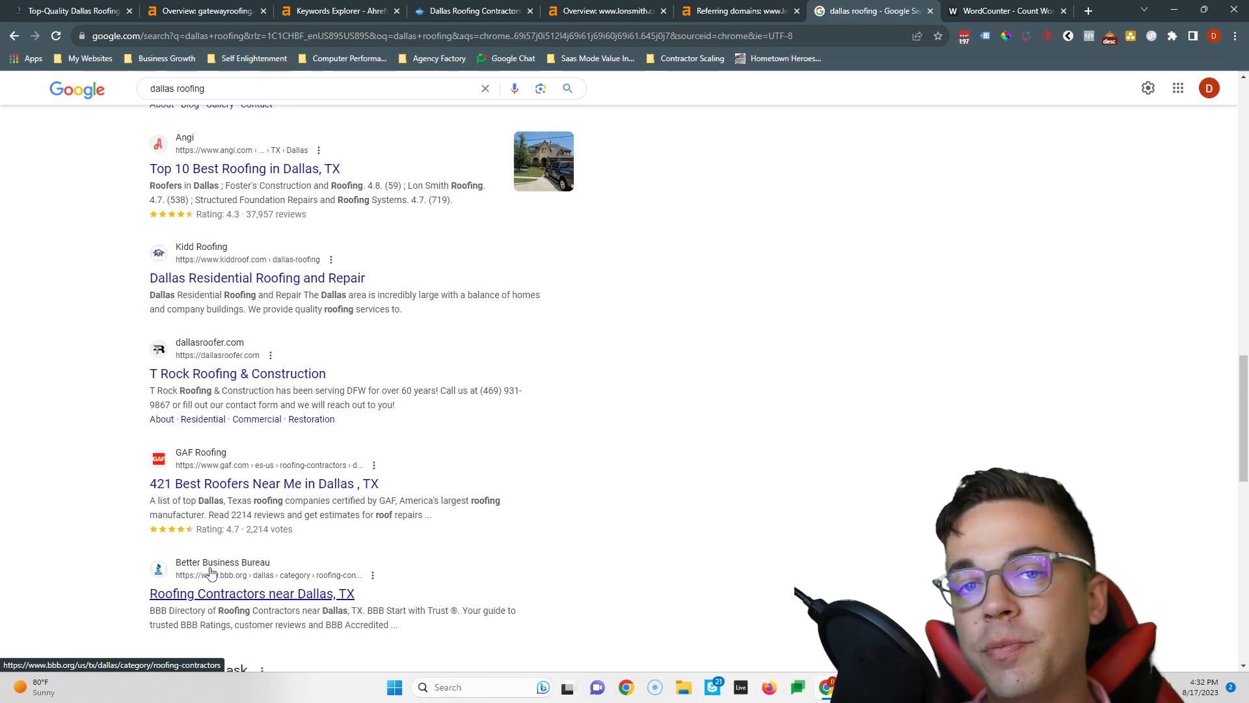
{"action": "scroll", "coordinate": [212, 571], "scroll_direction": "up", "scroll_amount": 9}
{"action": "scroll", "coordinate": [211, 571], "scroll_direction": "up", "scroll_amount": 2}
{"action": "scroll", "coordinate": [210, 540], "scroll_direction": "down", "scroll_amount": 2}
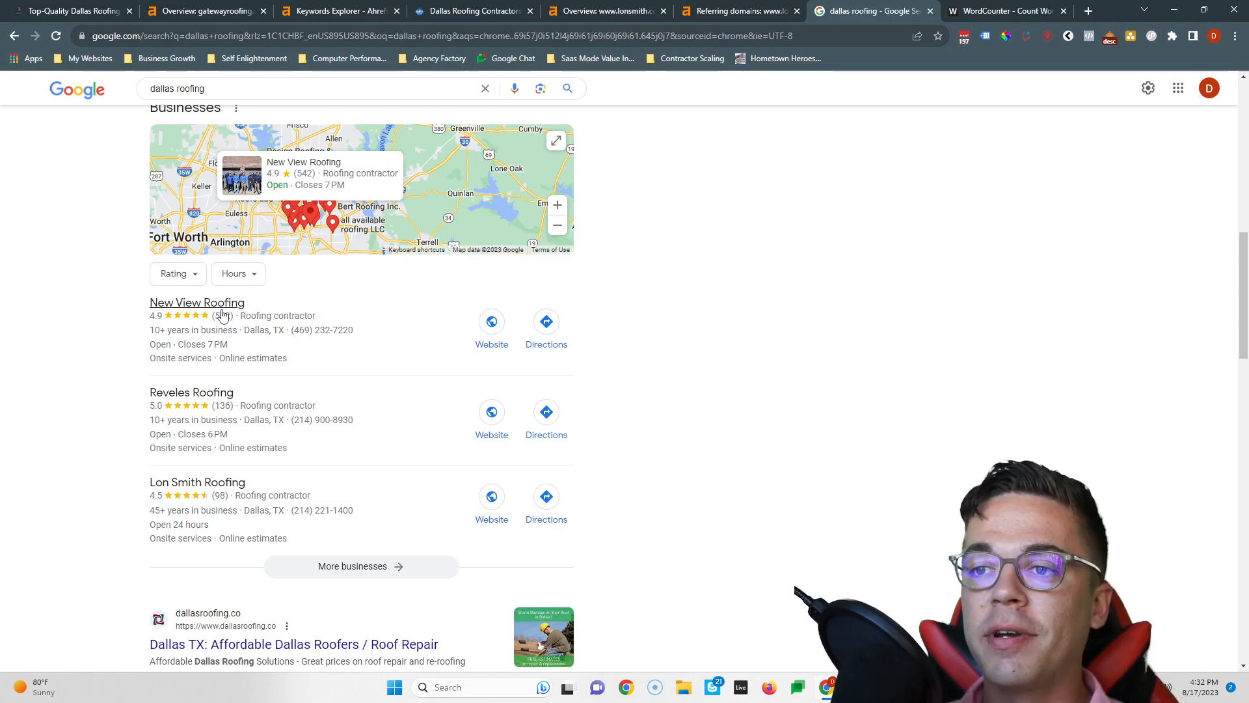
Review the Gateway Roofing homepage copy against the Dallas roofing terms in Ahrefs Keywords Explorer
{"action": "left_click", "coordinate": [37, 6]}
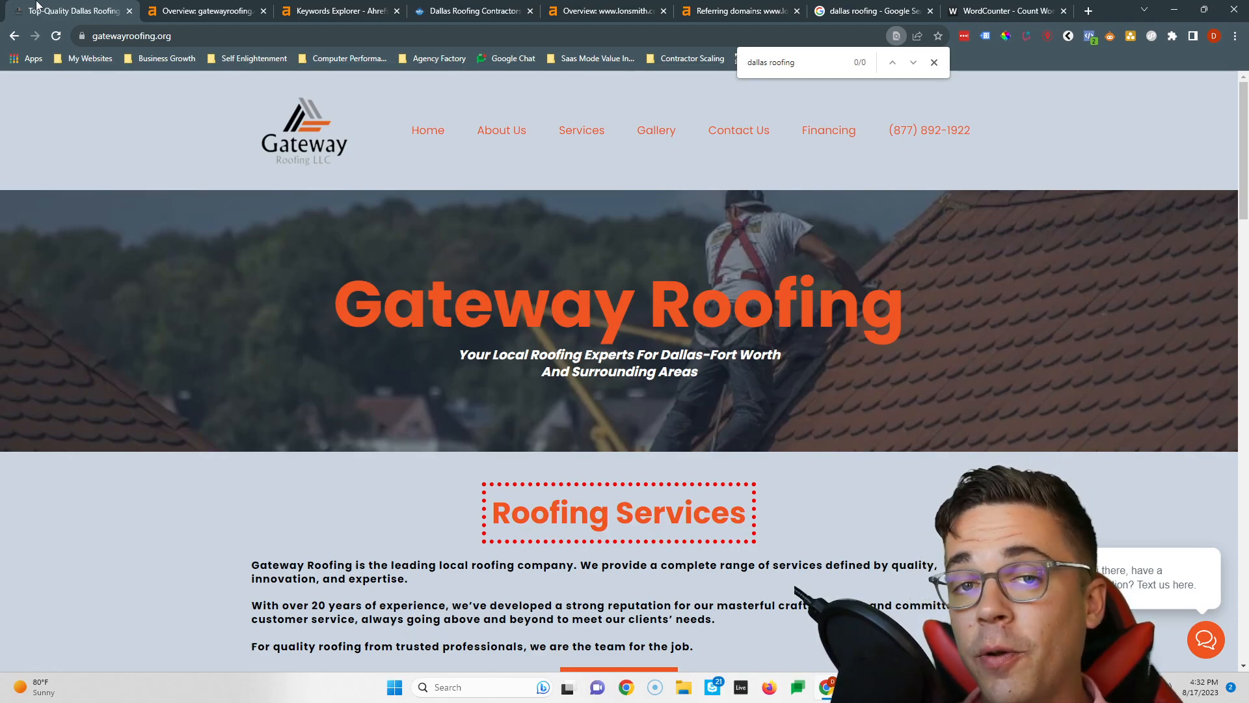
{"action": "scroll", "coordinate": [380, 312], "scroll_direction": "down", "scroll_amount": 10}
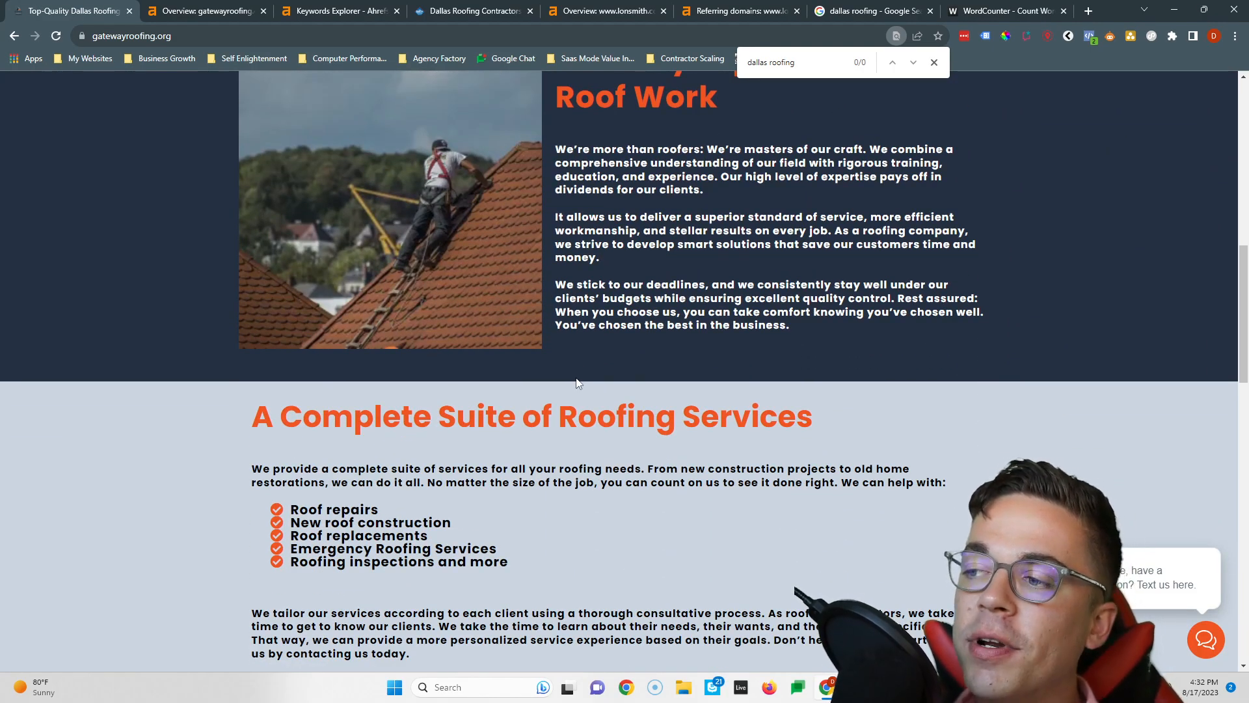
{"action": "scroll", "coordinate": [578, 384], "scroll_direction": "up", "scroll_amount": 3}
{"action": "left_click", "coordinate": [339, 11]}
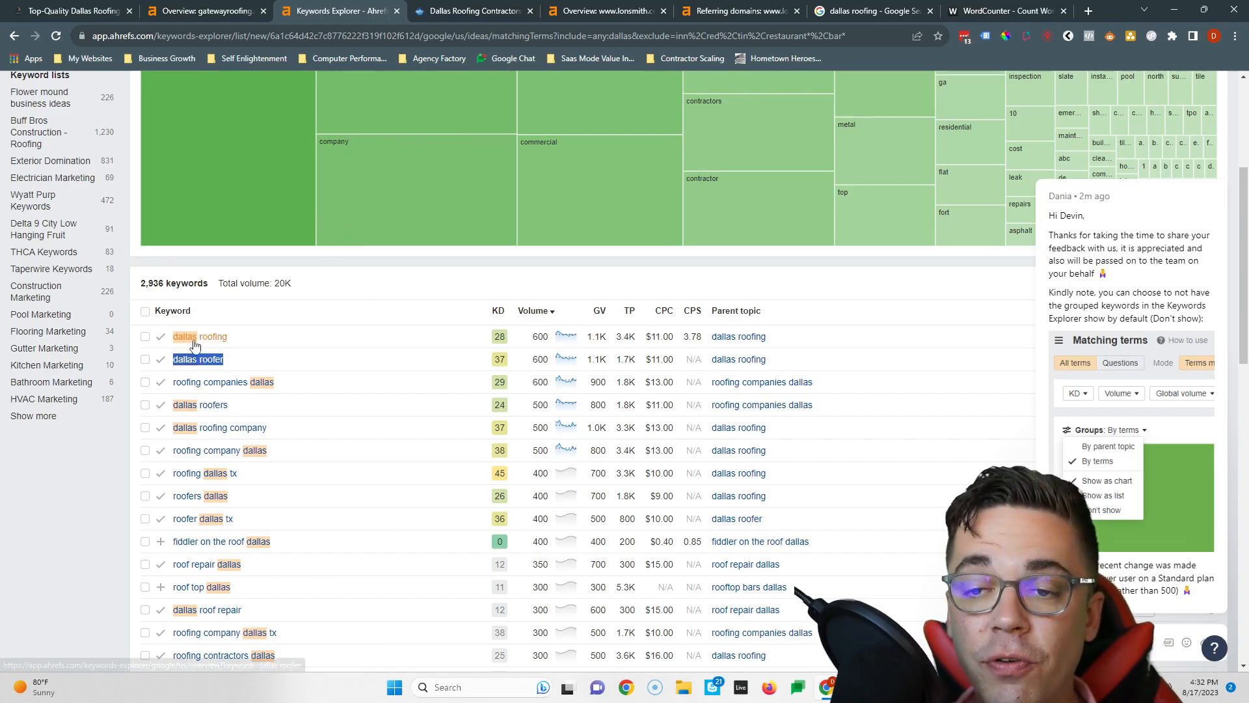
{"action": "left_click", "coordinate": [71, 11]}
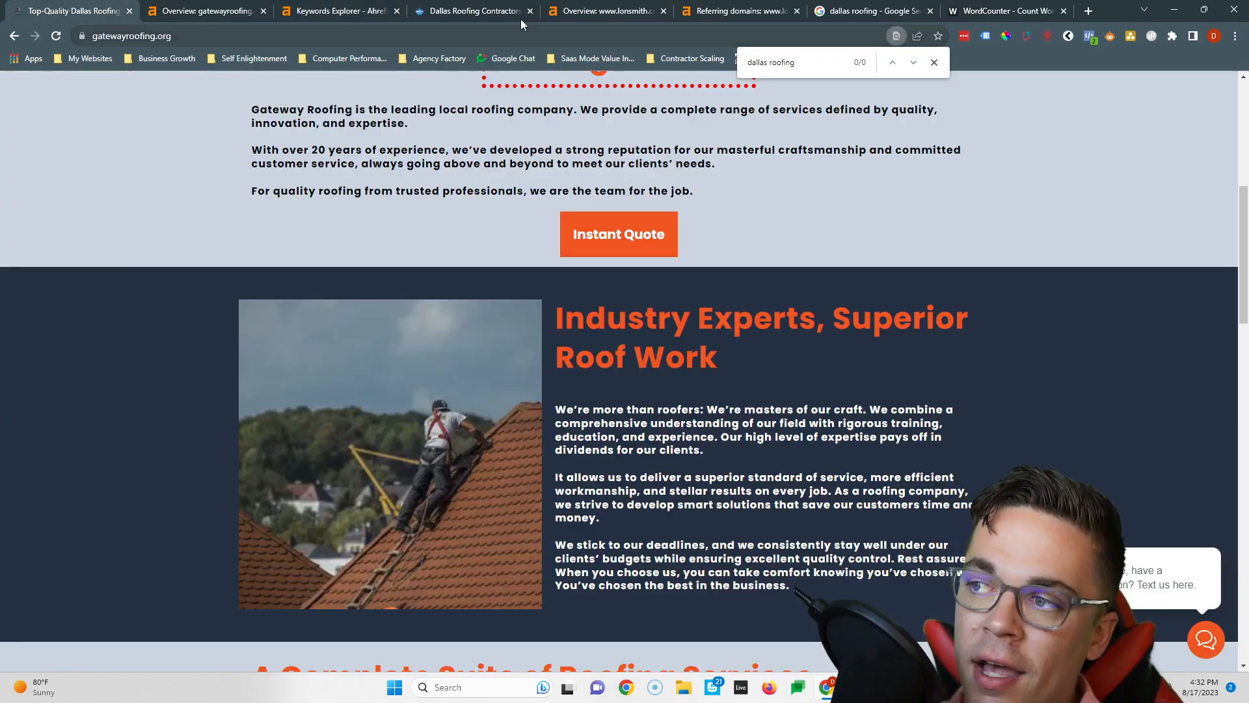
{"action": "left_click", "coordinate": [573, 11]}
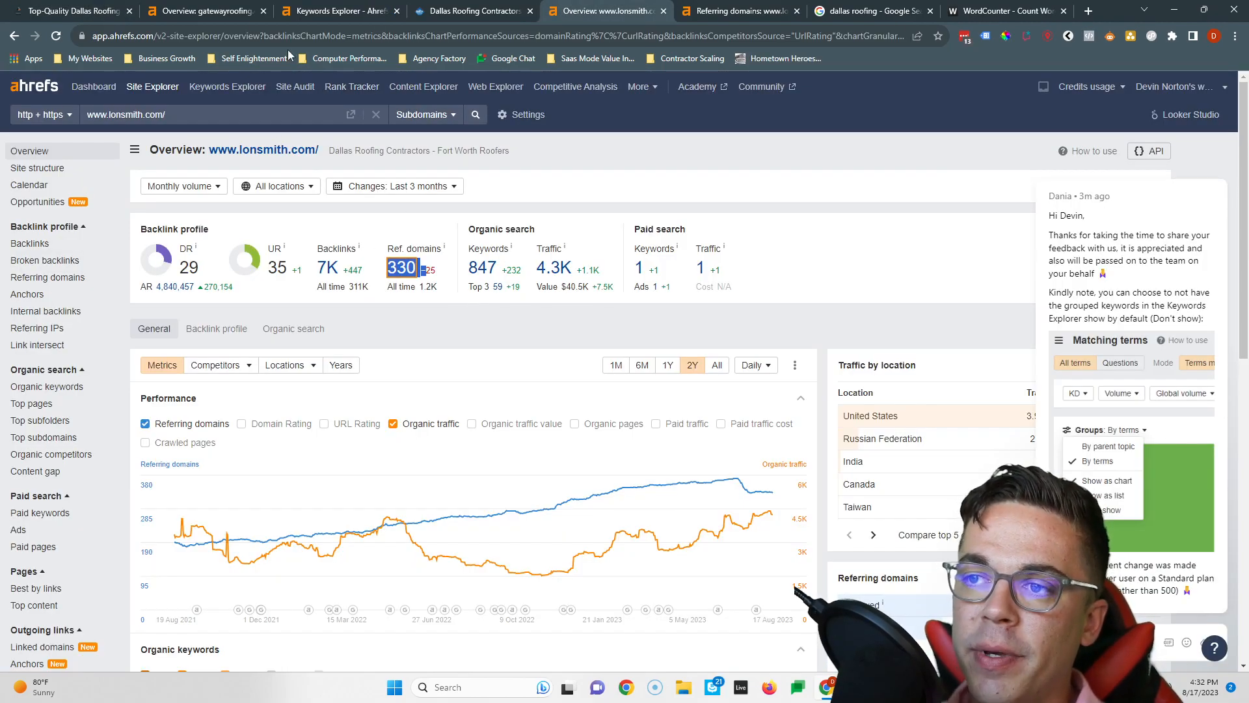
{"action": "left_click", "coordinate": [215, 10]}
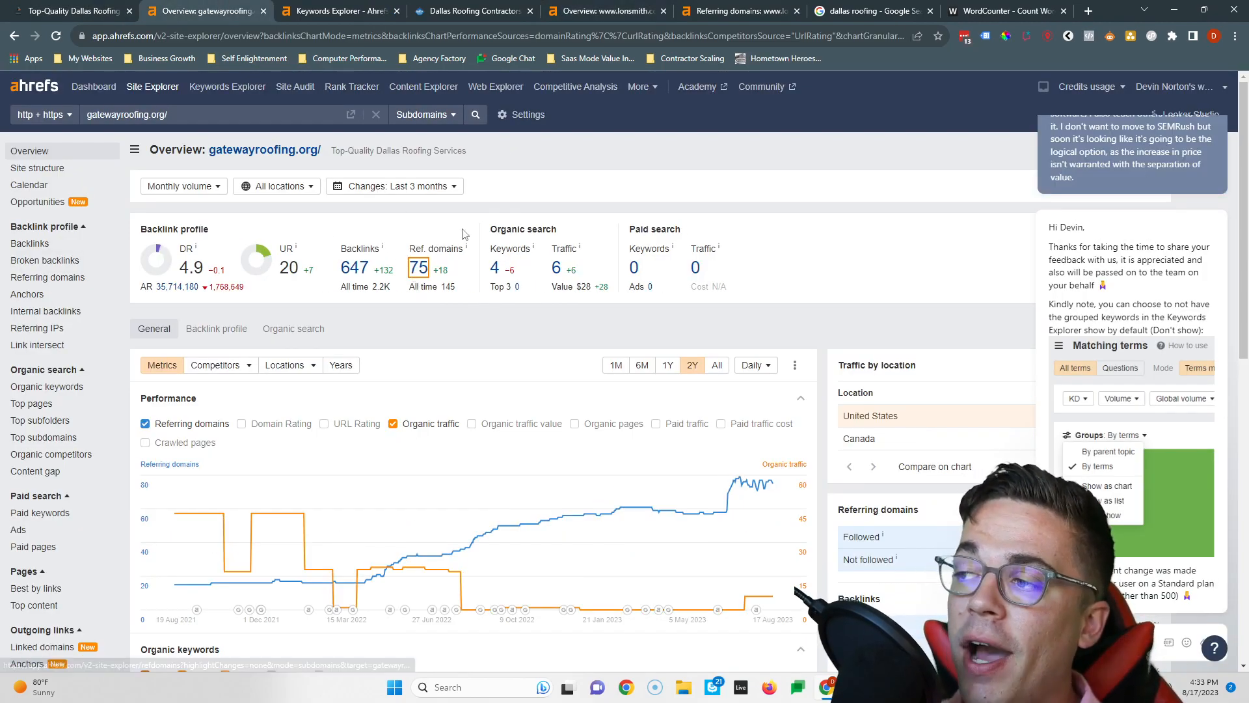
Check the roofing companies in the Google Businesses map listings for "dallas roofing", and return to the Gateway Roofing homepage
{"action": "left_click", "coordinate": [865, 10]}
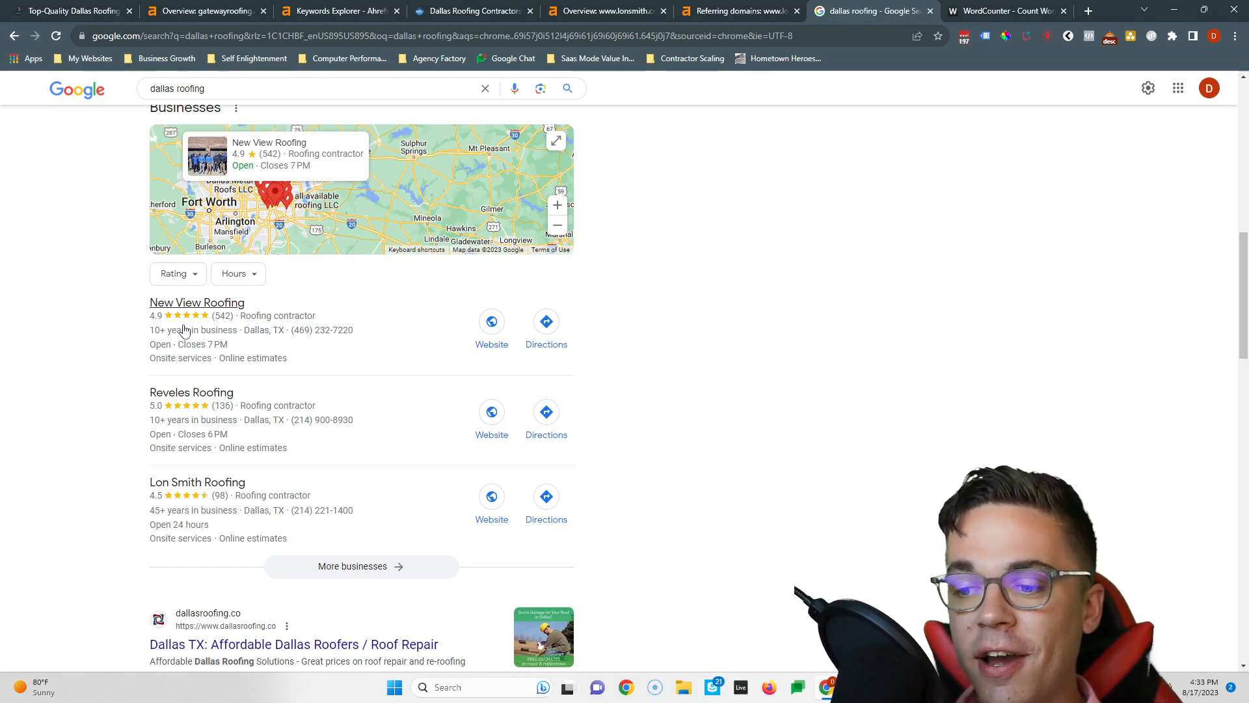
{"action": "scroll", "coordinate": [330, 245], "scroll_direction": "up", "scroll_amount": 4}
{"action": "scroll", "coordinate": [234, 446], "scroll_direction": "down", "scroll_amount": 5}
{"action": "scroll", "coordinate": [271, 392], "scroll_direction": "up", "scroll_amount": 1}
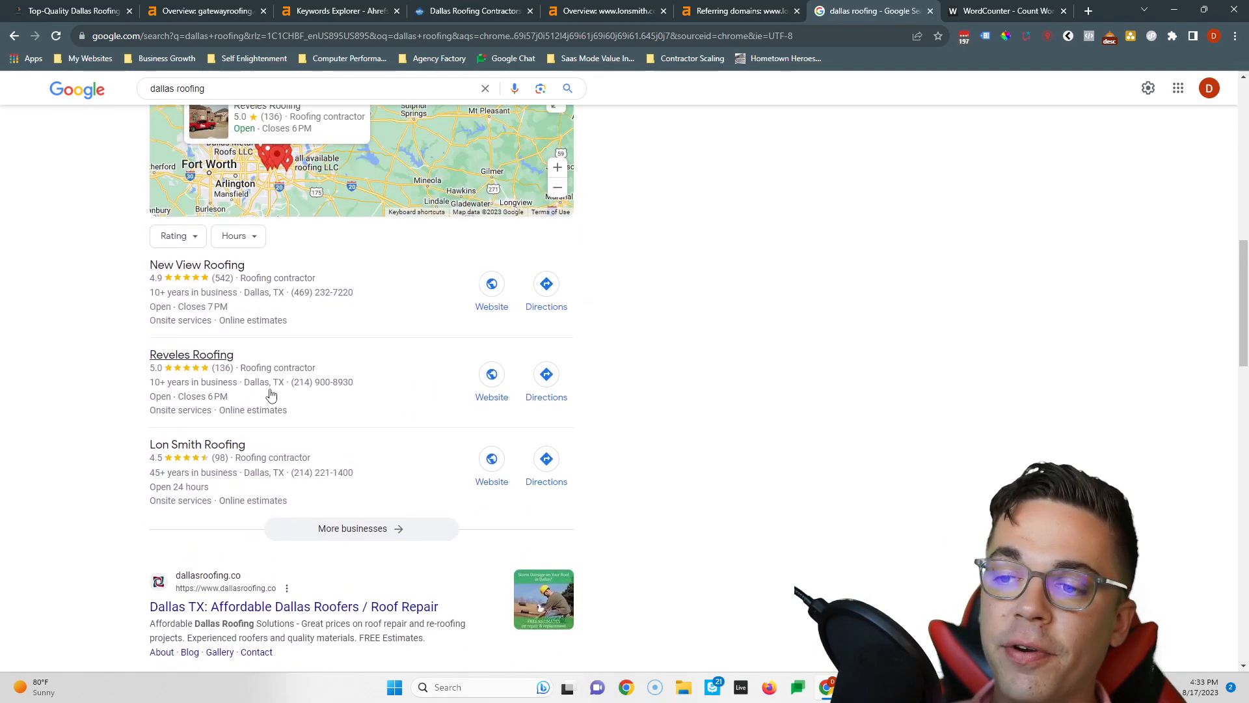
{"action": "scroll", "coordinate": [271, 392], "scroll_direction": "up", "scroll_amount": 2}
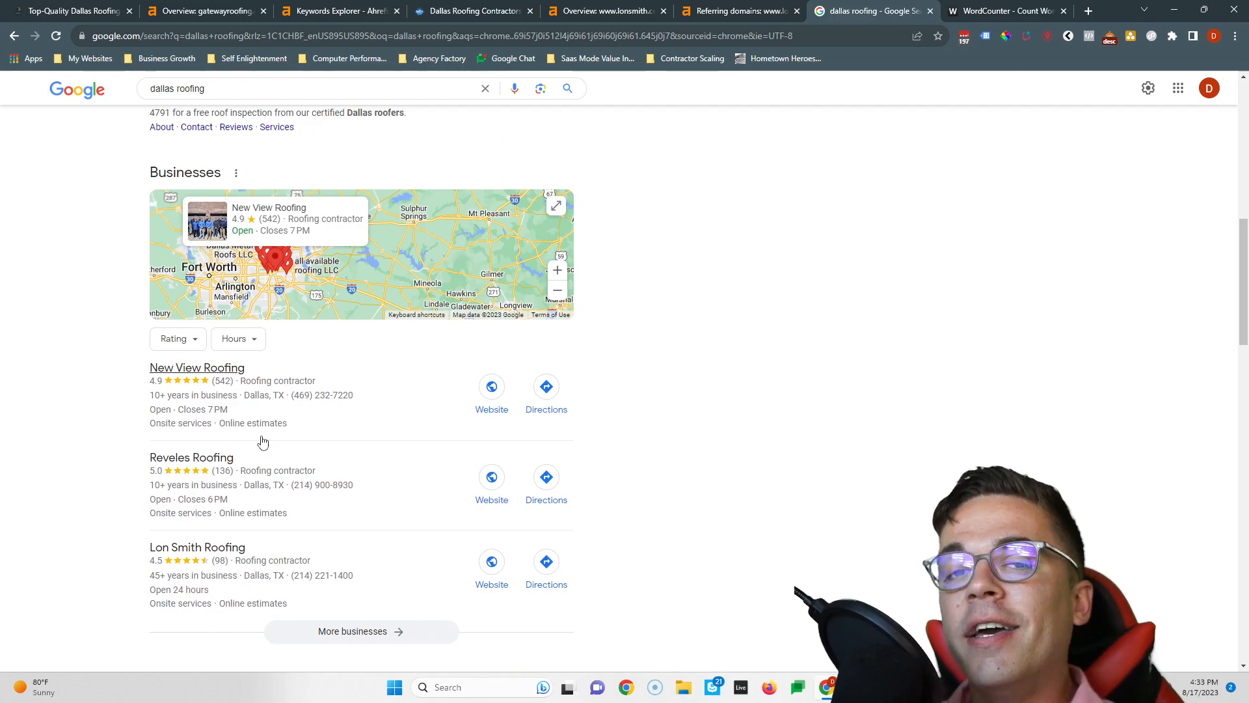
{"action": "left_click", "coordinate": [67, 9]}
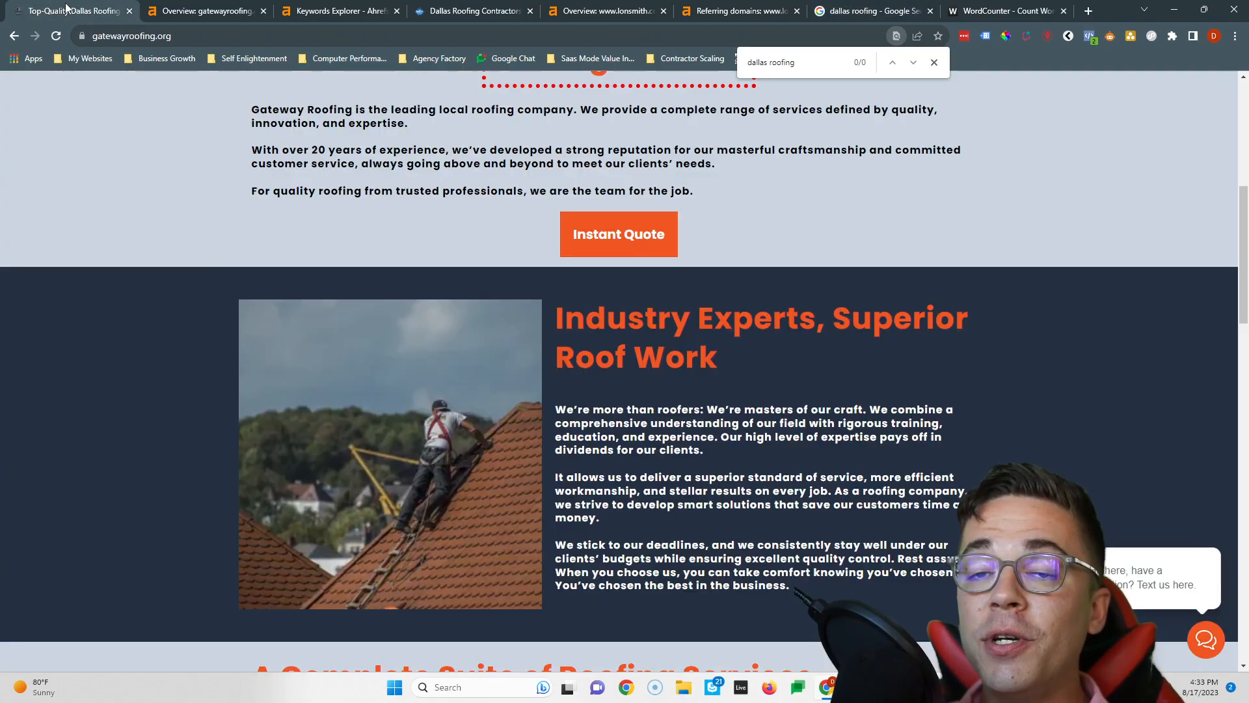